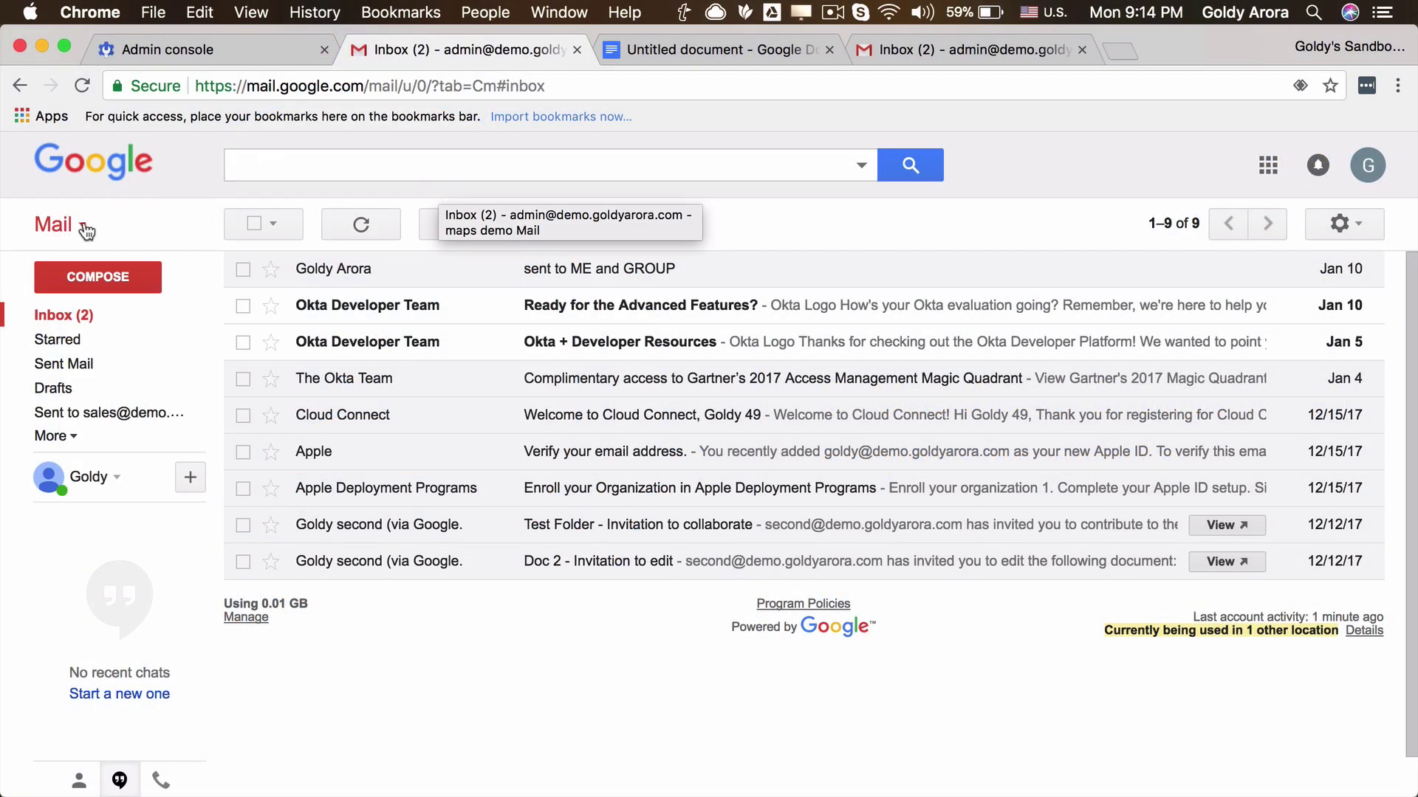
Switch to the contacts view, close the Untitled document tab and load contacts.google.com in a new tab.
click(86, 231)
click(85, 283)
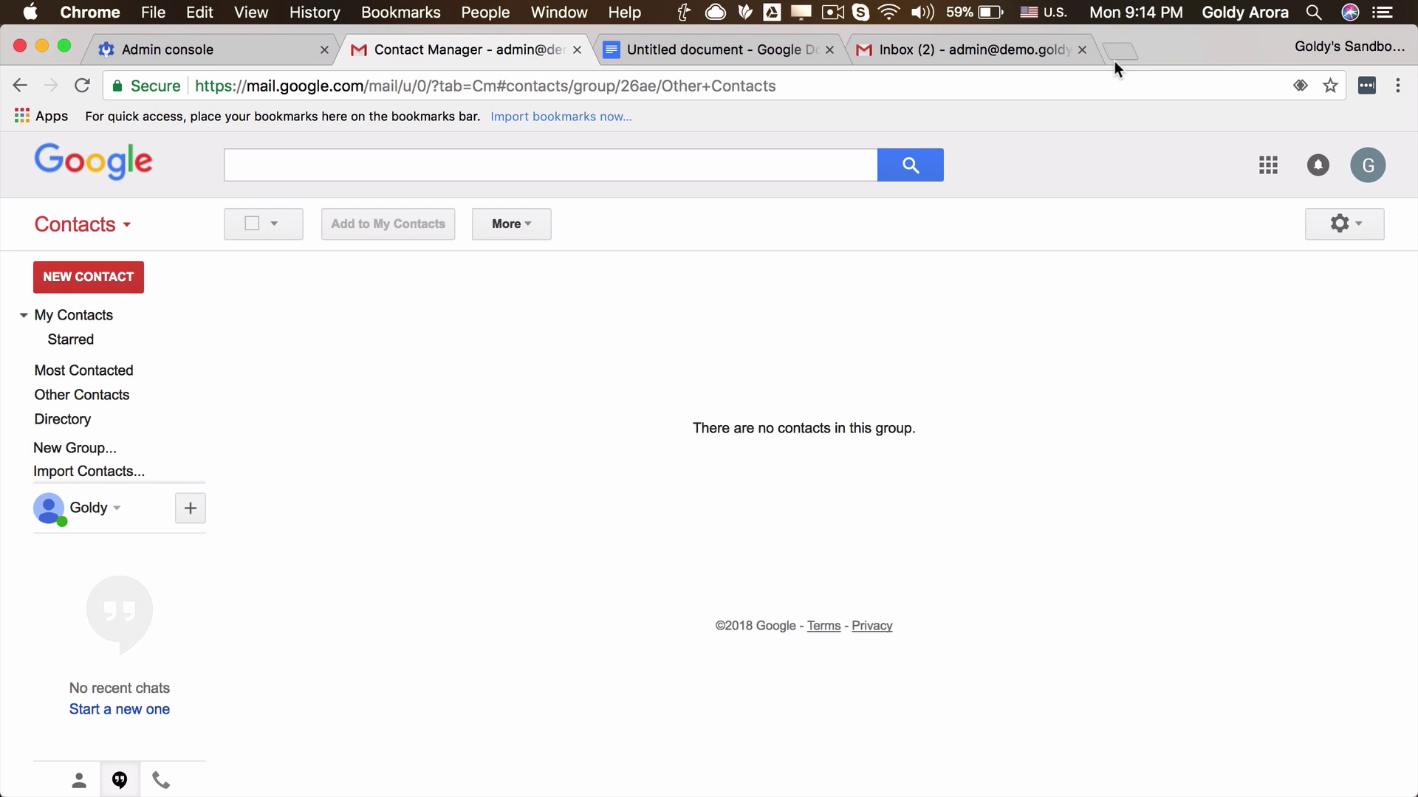
click(830, 49)
click(870, 53)
text(con)
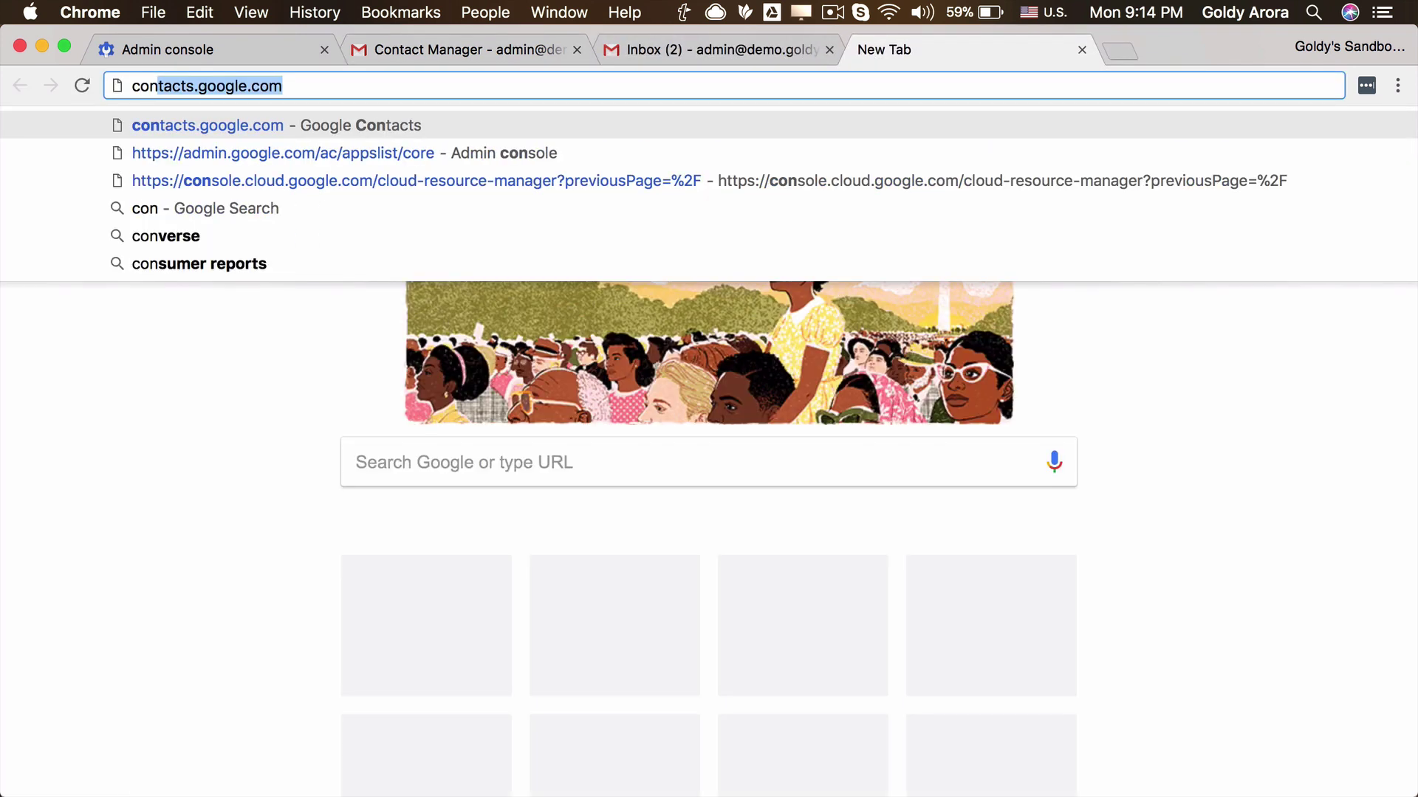
key(Return)
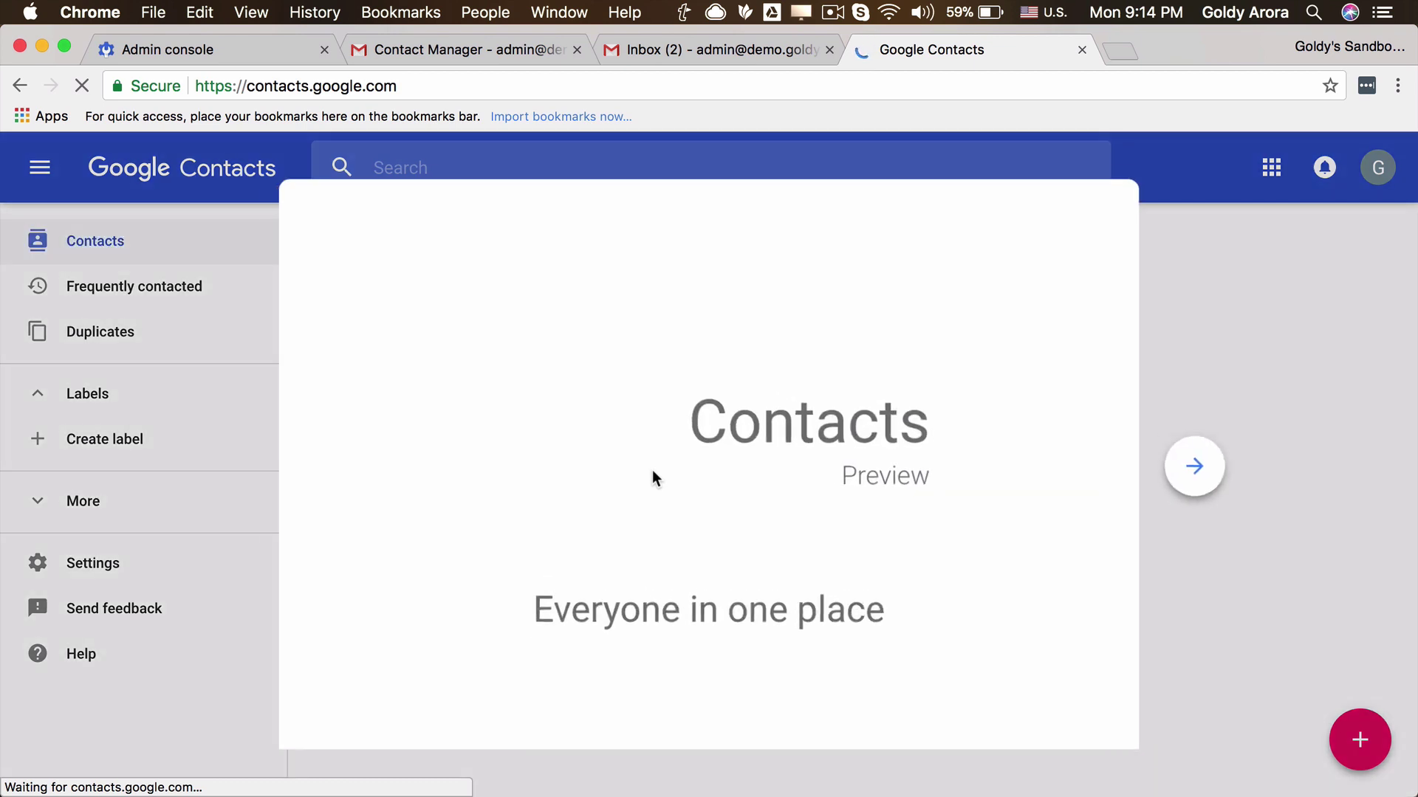
Finish the four-slide welcome tour and dismiss the add-a-contact tip.
click(1210, 467)
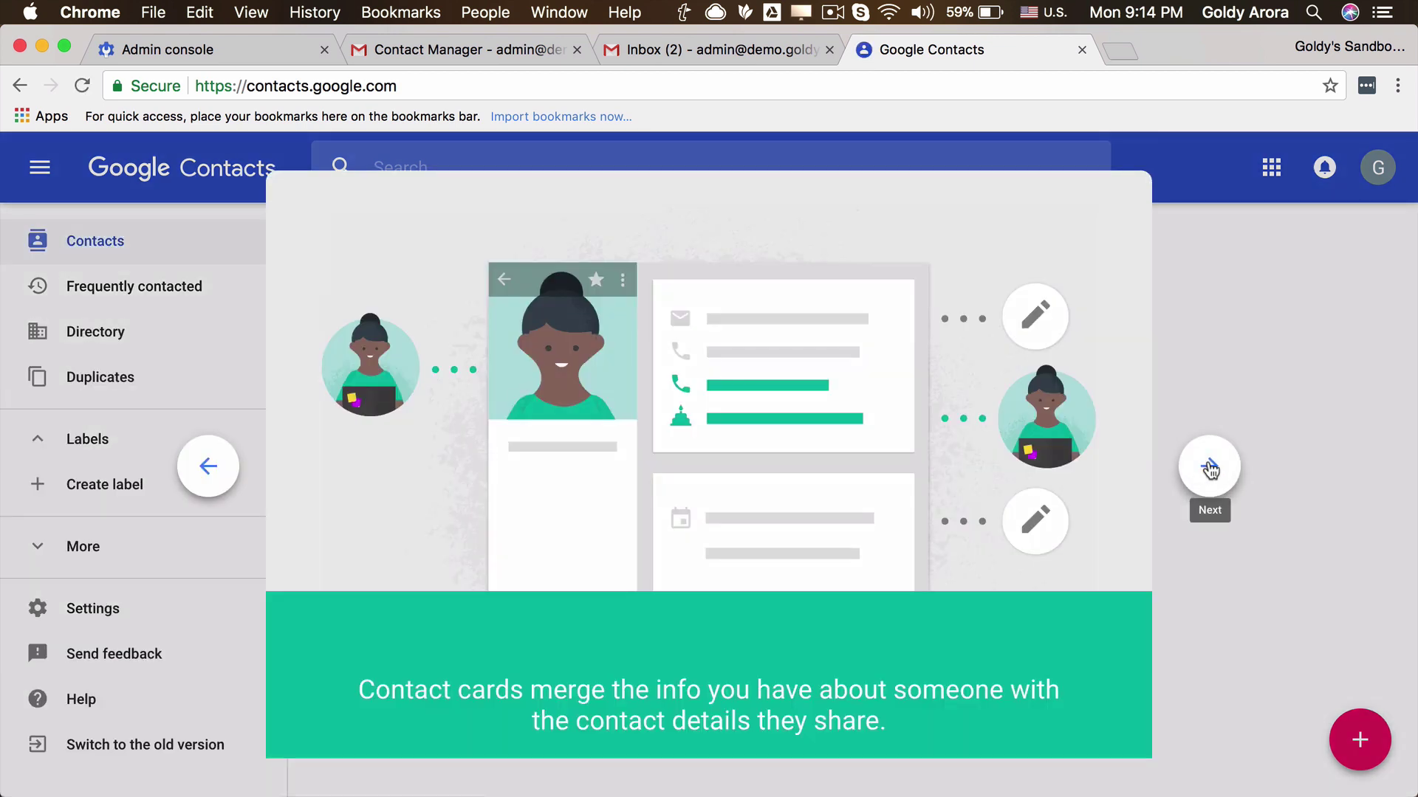
click(1210, 467)
click(1209, 467)
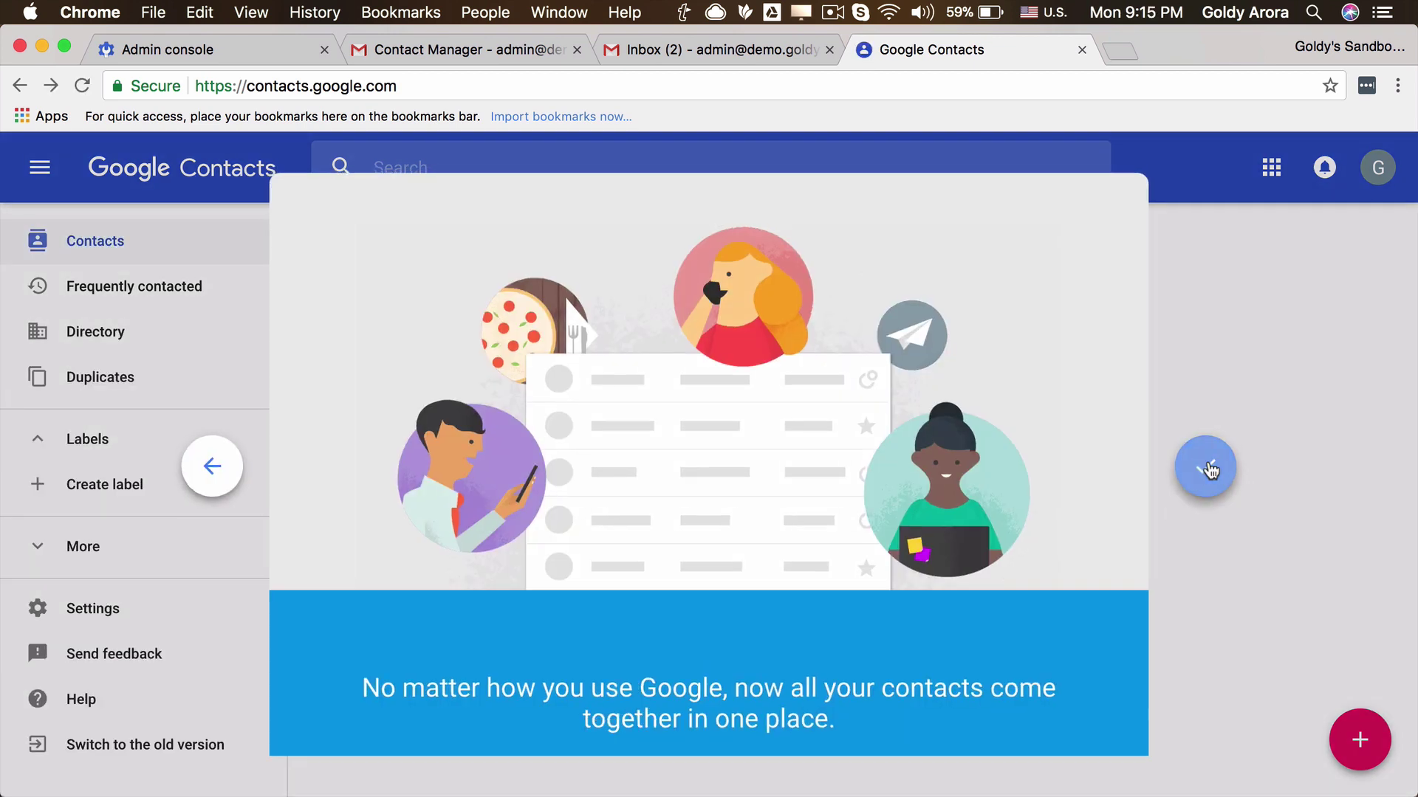
click(1209, 467)
click(929, 736)
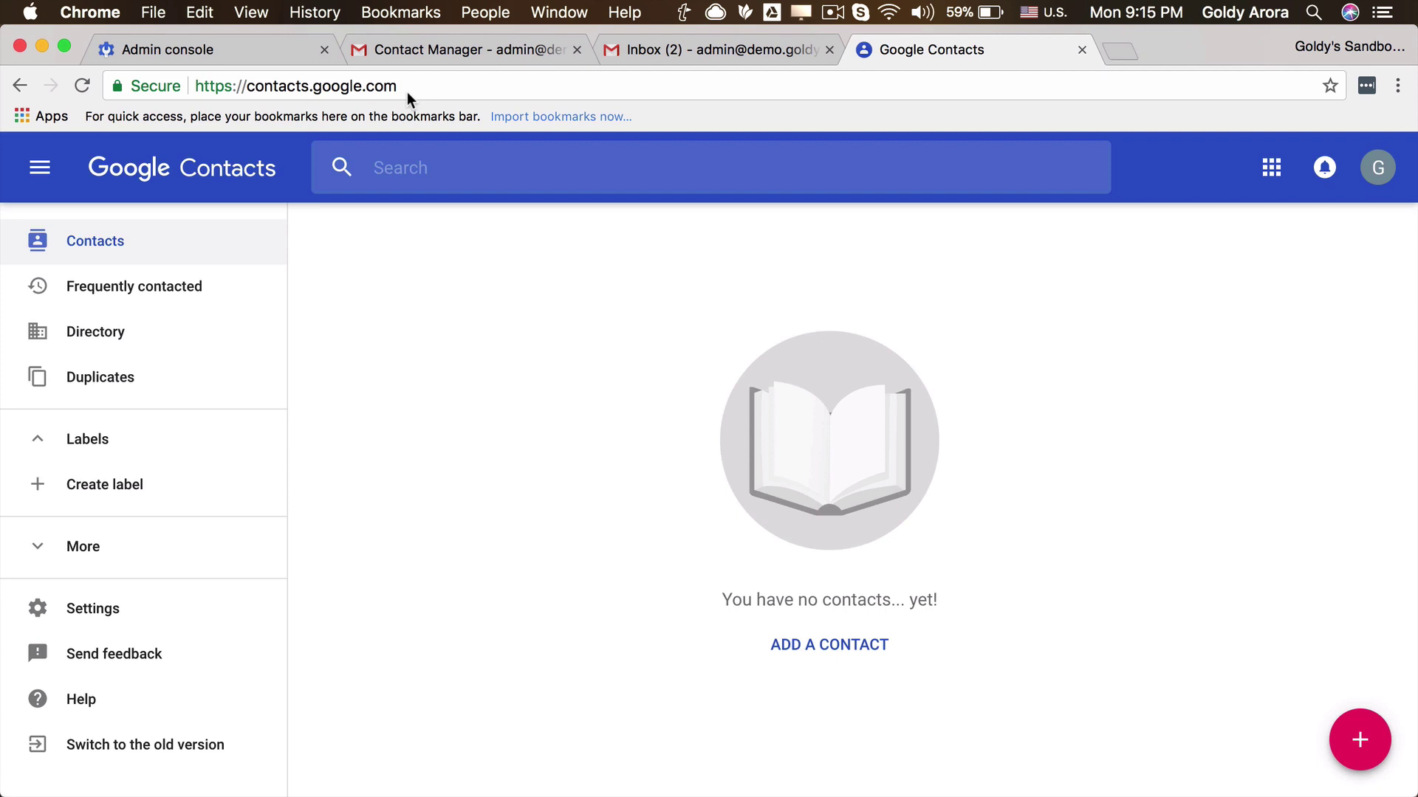
click(415, 57)
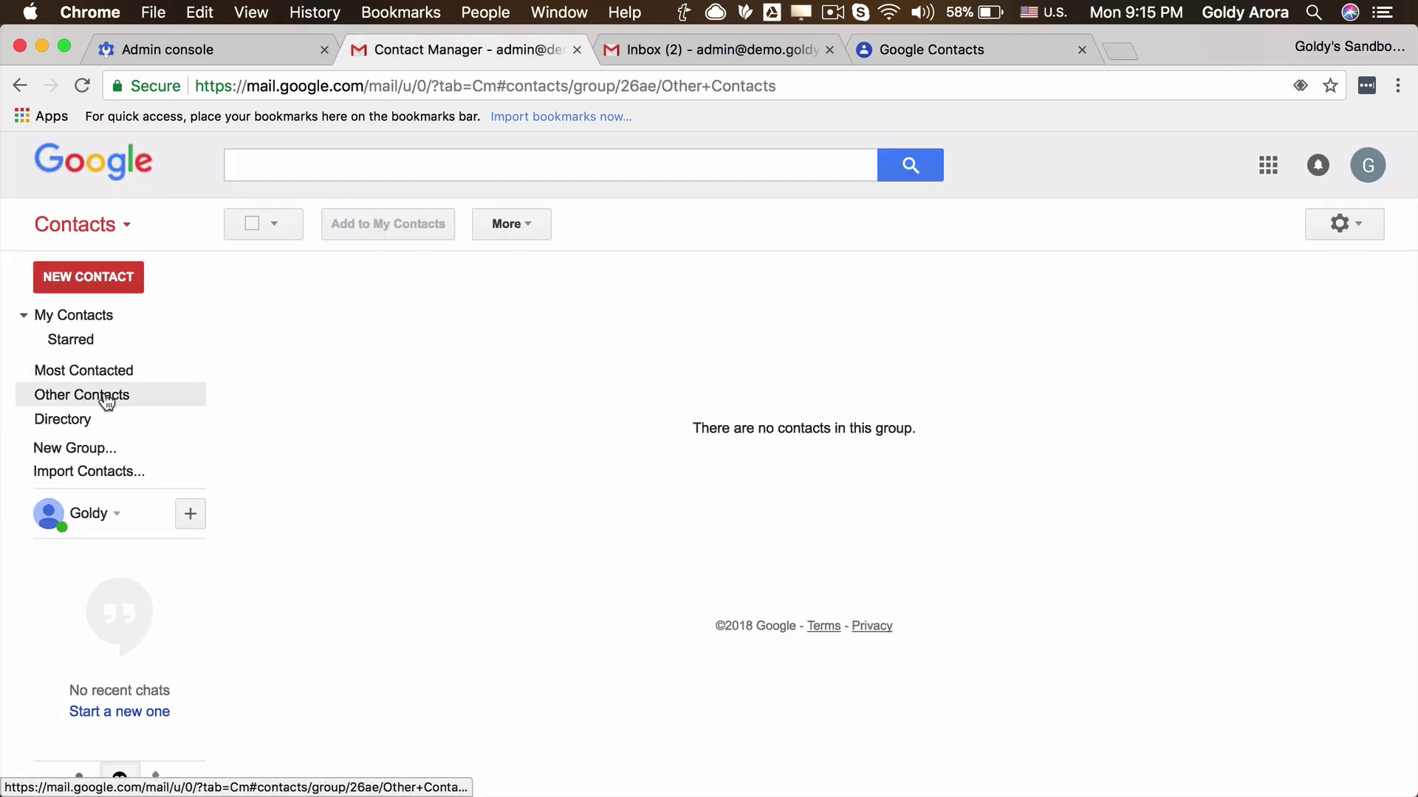
click(70, 449)
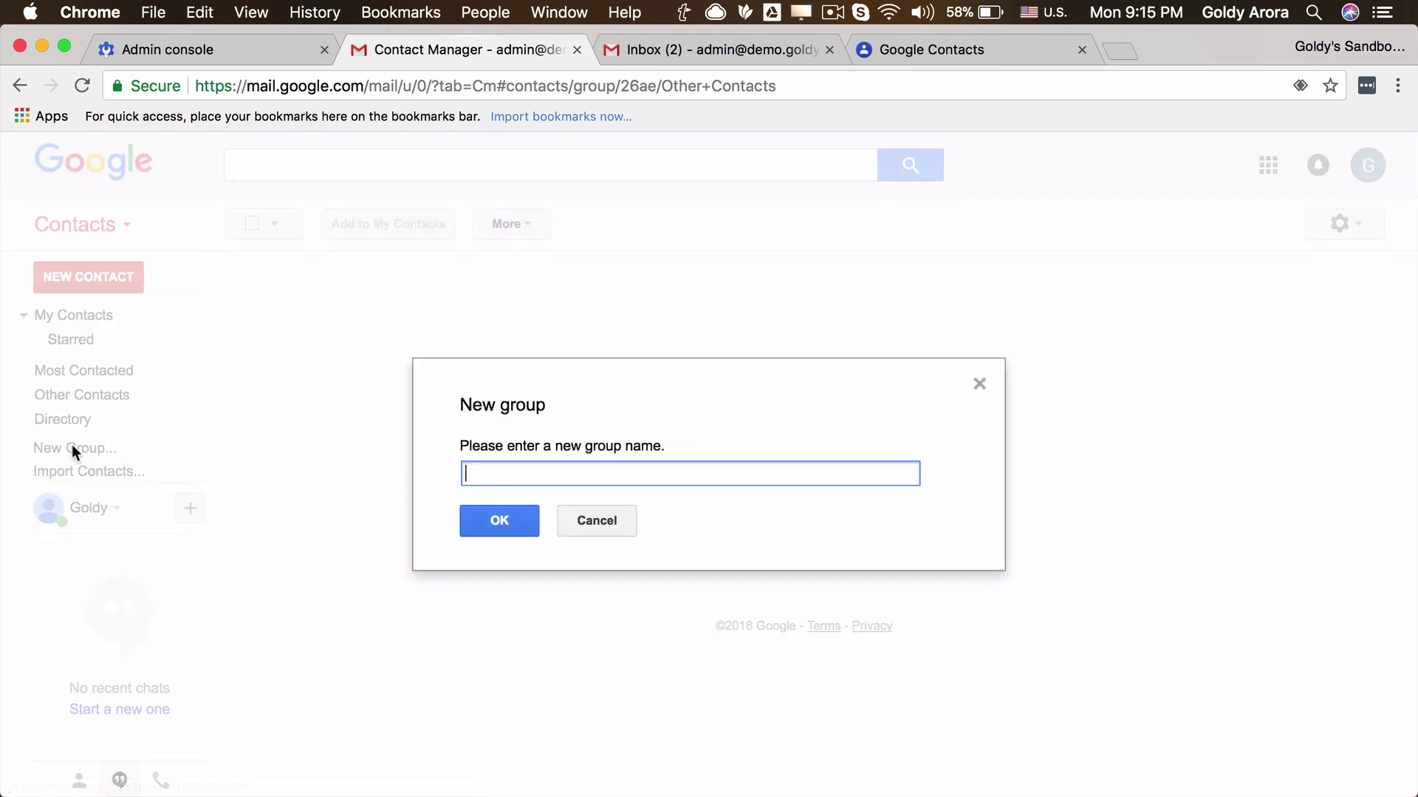
click(588, 521)
click(902, 50)
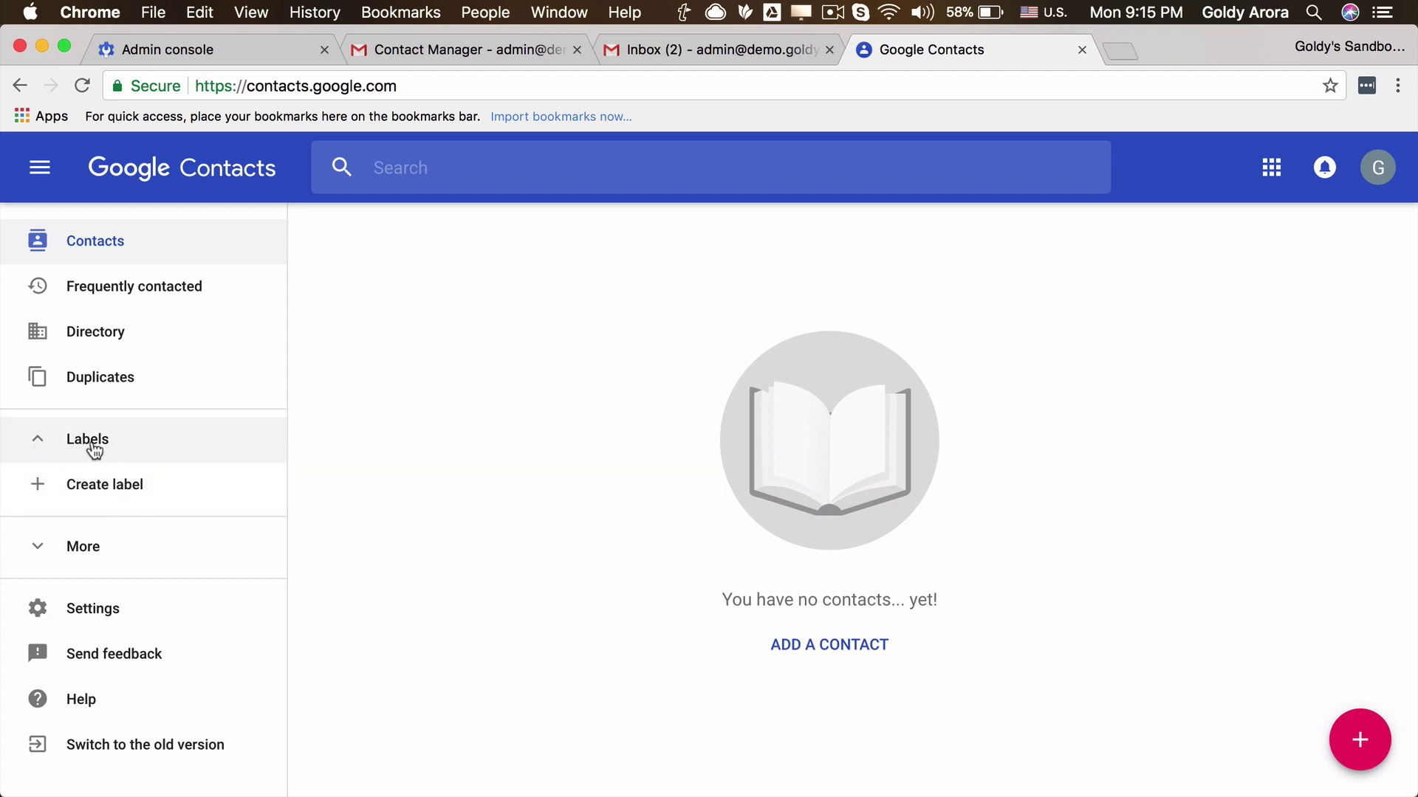
Add a new sidebar label named 'ABC Client', fixing the typo in the name.
click(90, 486)
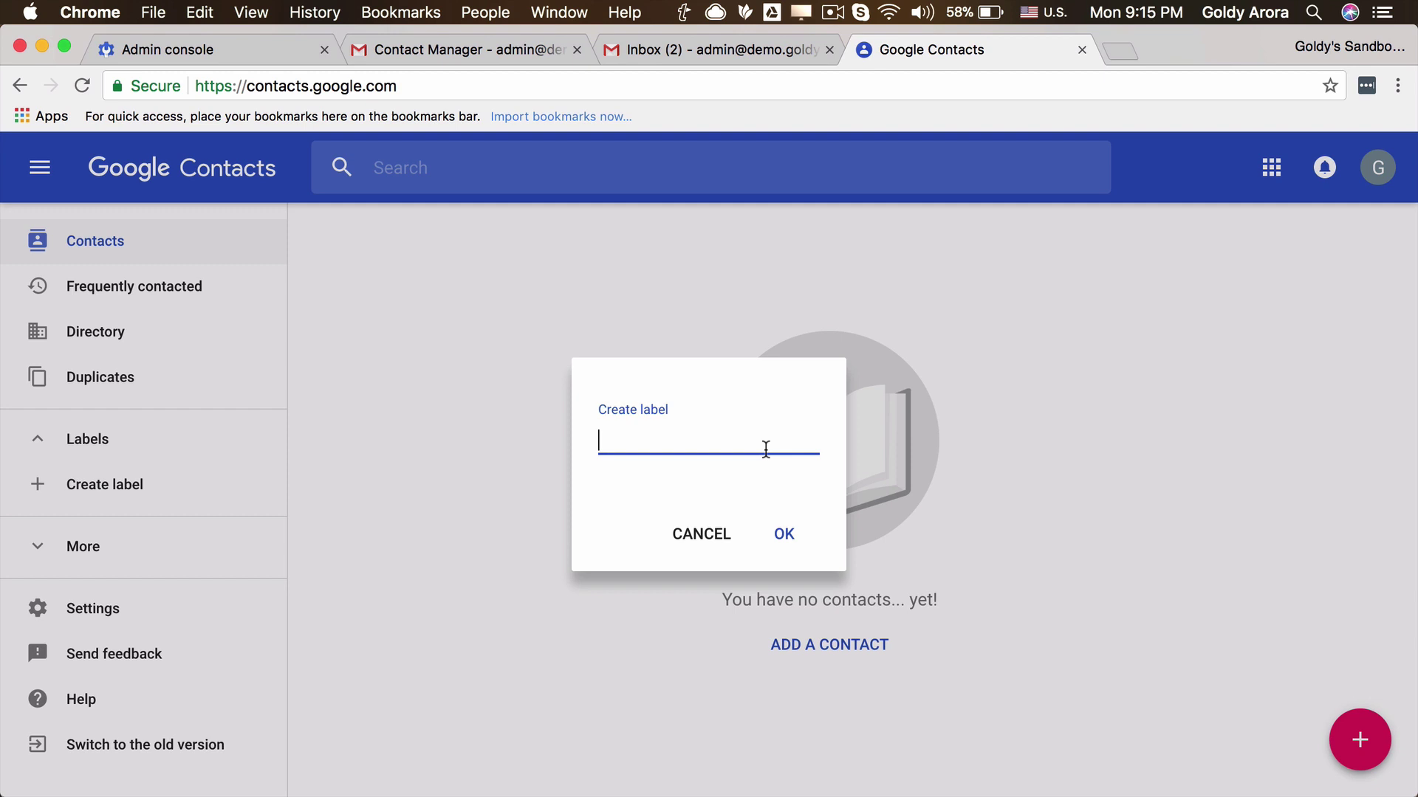
text(ABC Cle)
key(BackSpace)
key(BackSpace)
text(lient-)
click(784, 535)
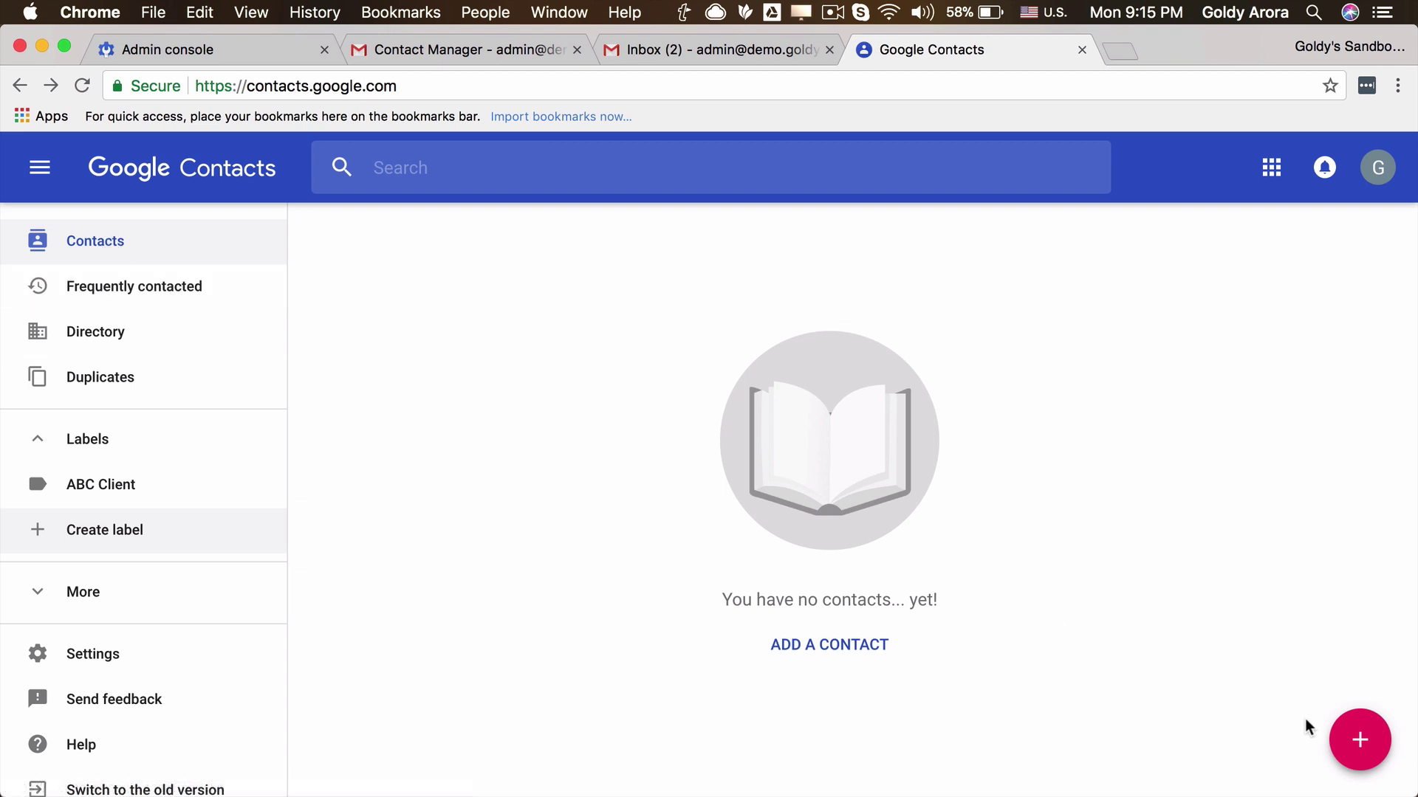
Save a new contact named 'Contact 1' with its e-mail address.
click(1359, 740)
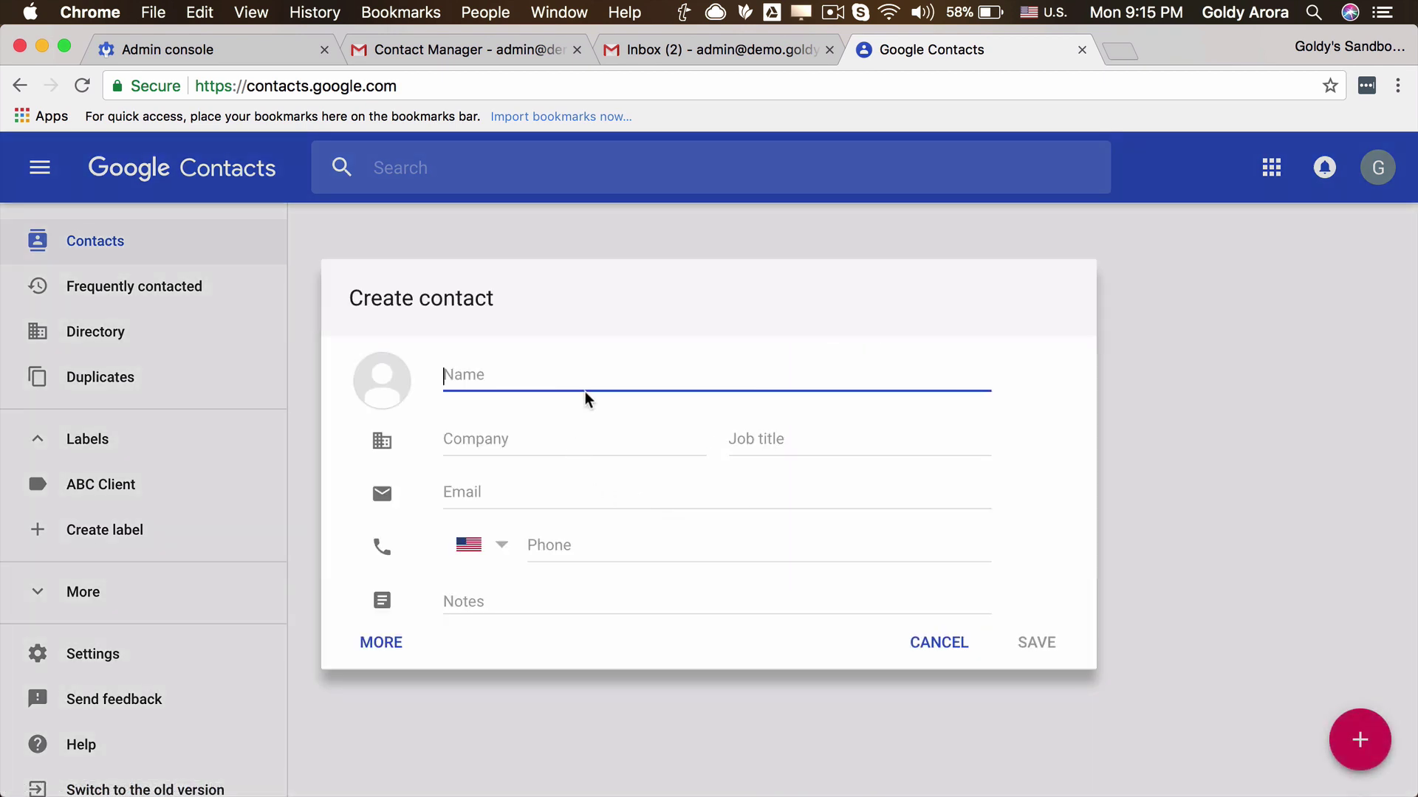
text(Cont)
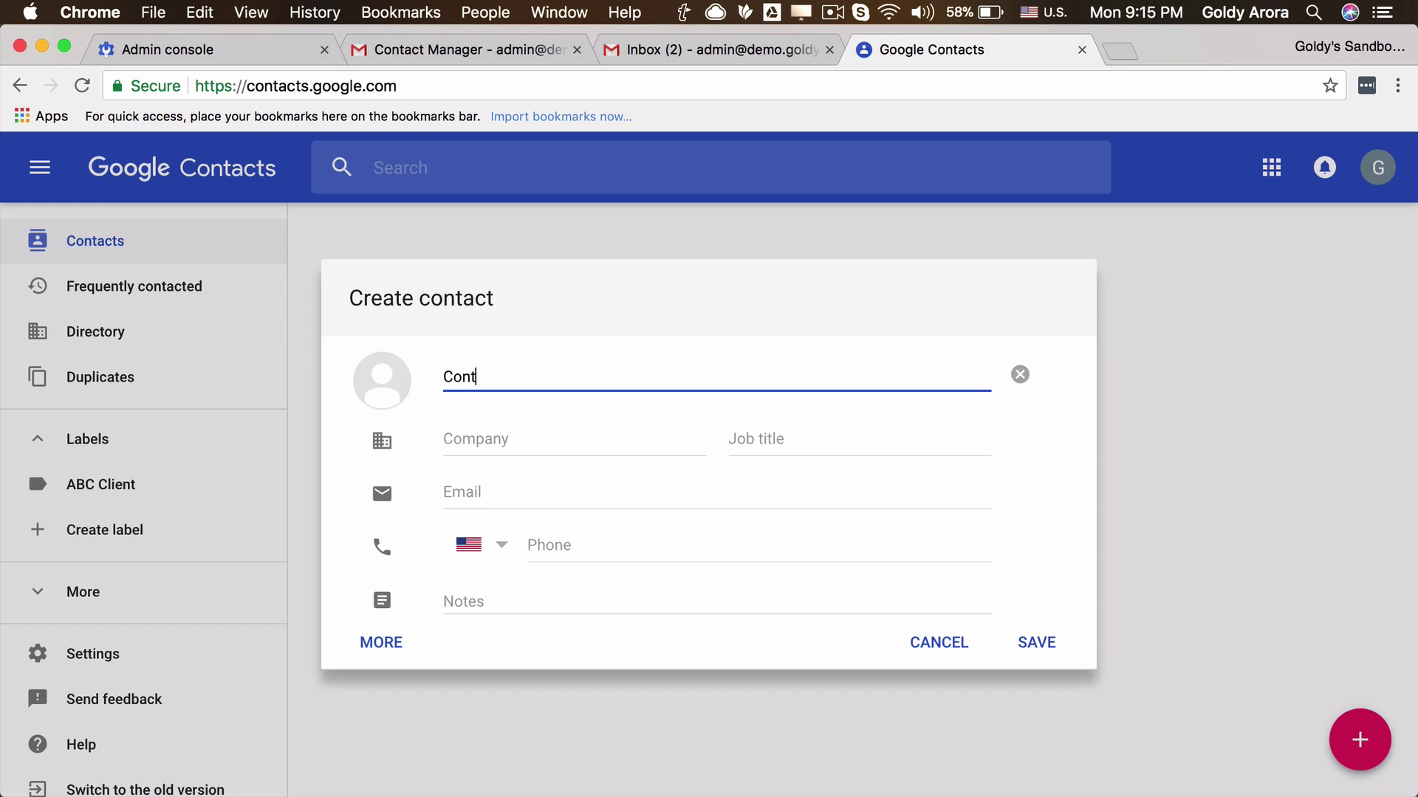
text(act 1)
click(618, 490)
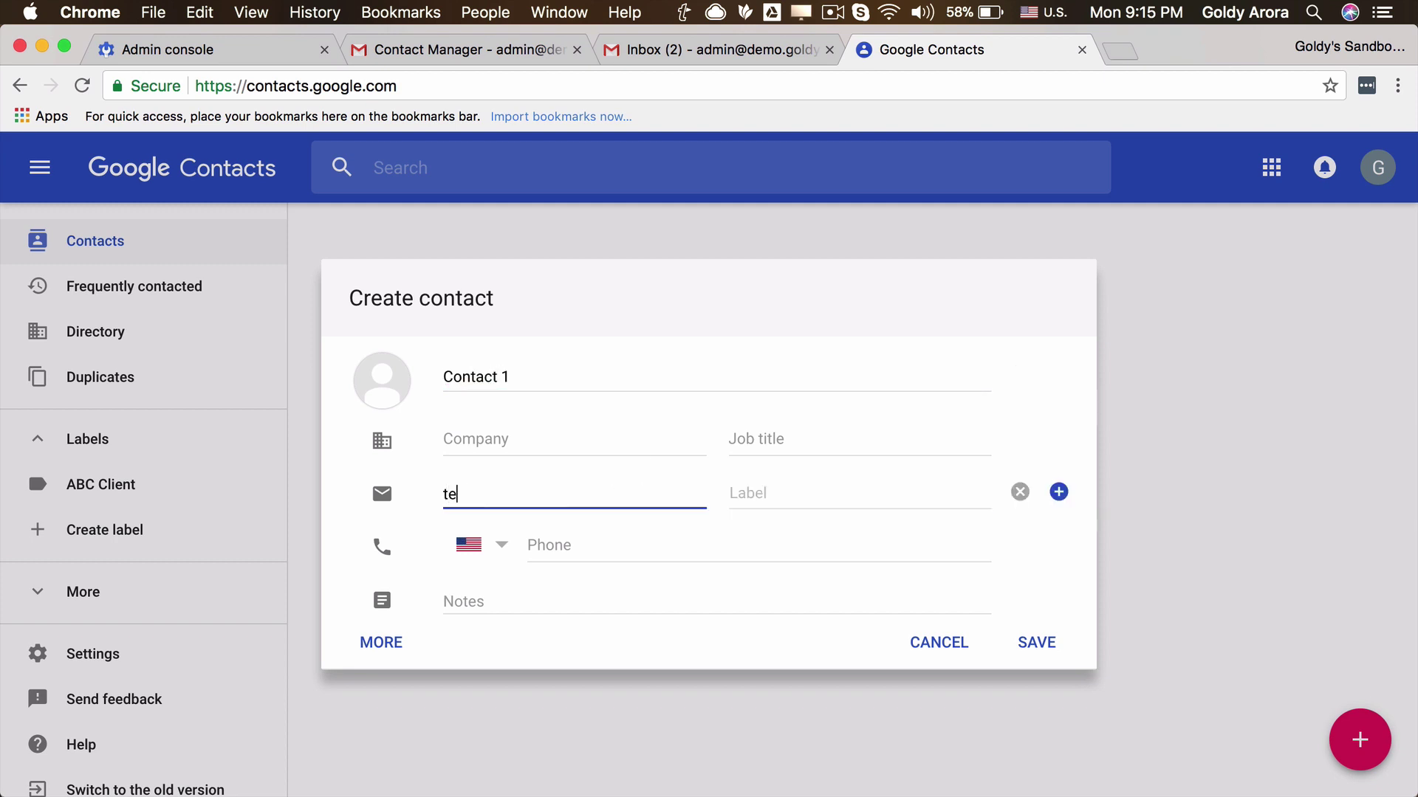
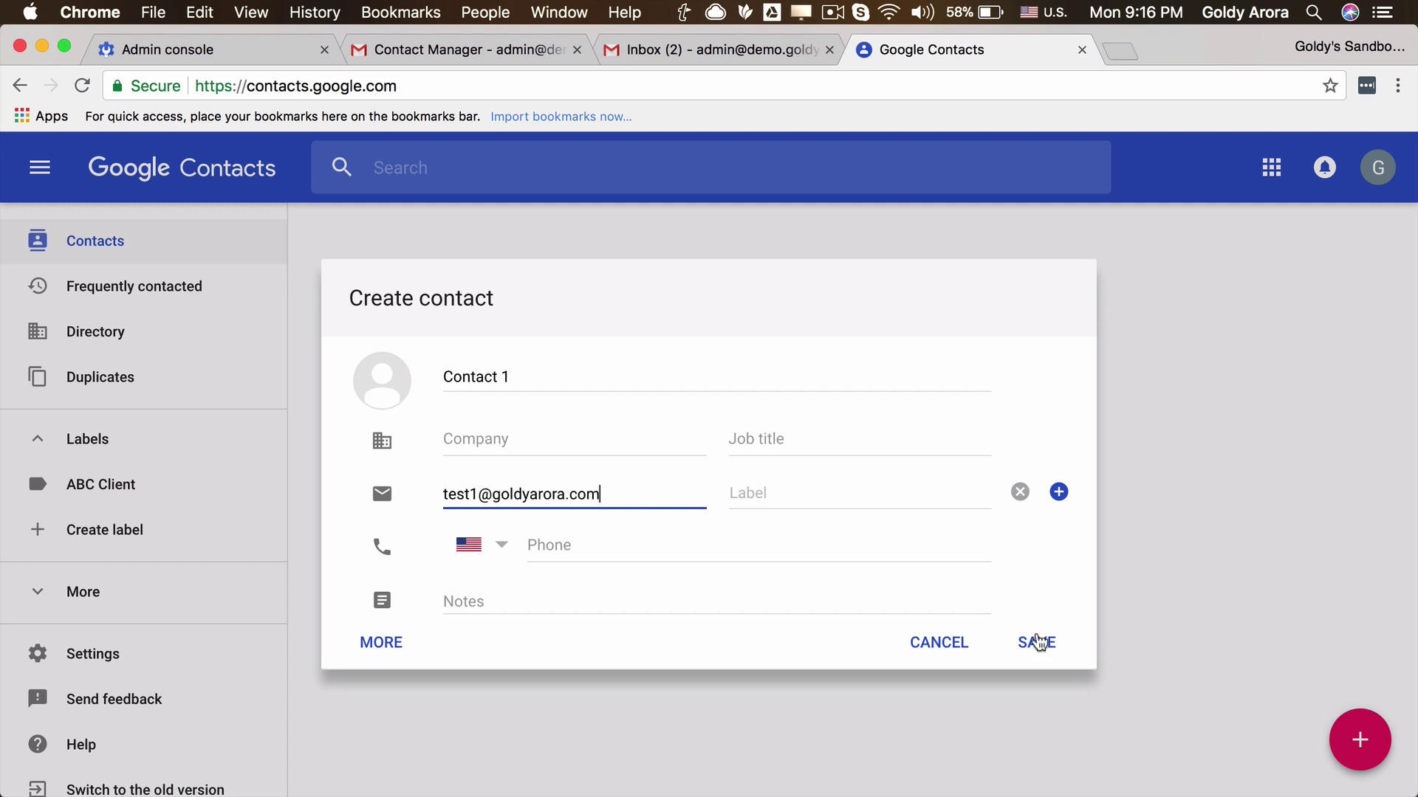
click(1038, 642)
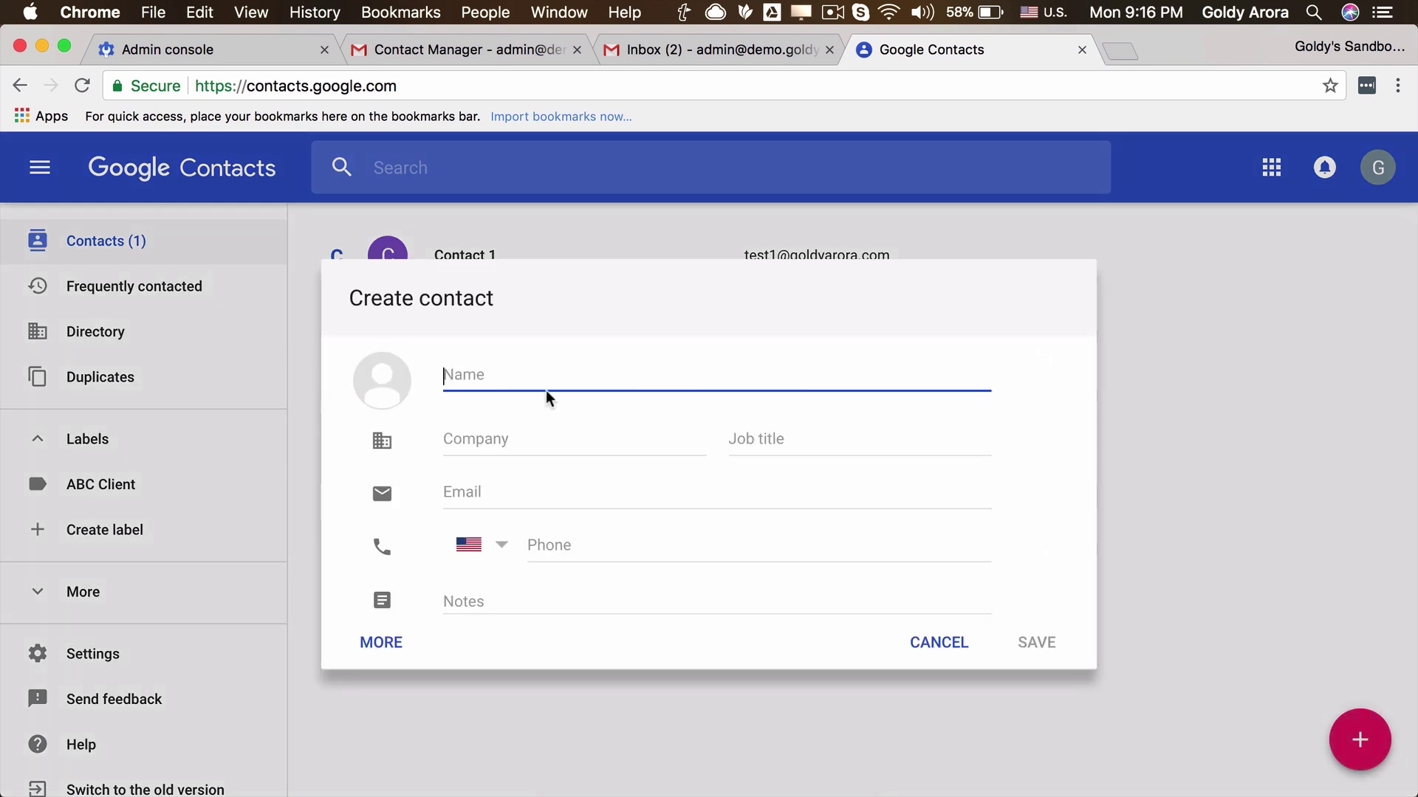
Save a contact named 'Contact 2' with its e-mail address, correcting typos in the name and domain.
text(teset)
key(BackSpace)
key(BackSpace)
key(BackSpace)
key(BackSpace)
key(BackSpace)
text(Conta)
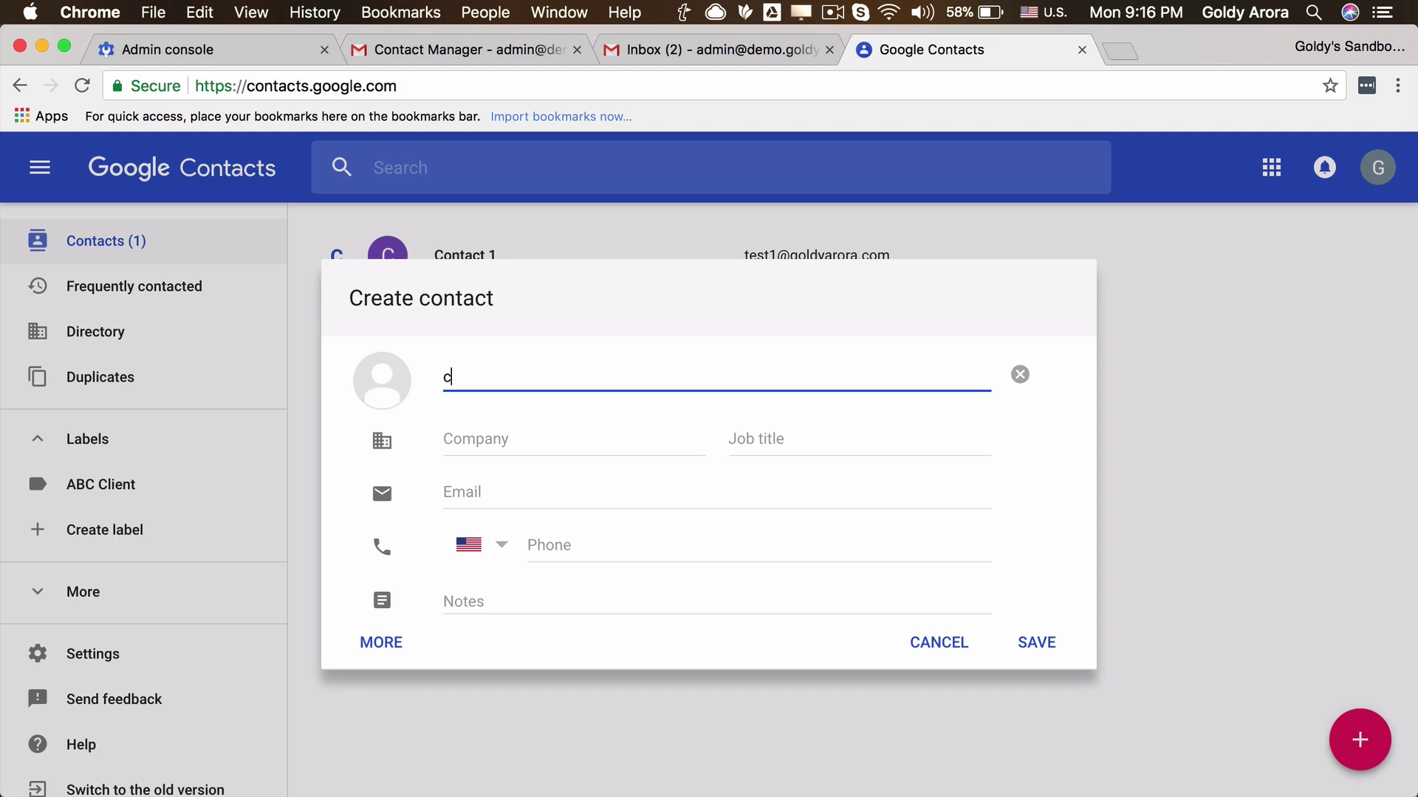
text(ct 2)
click(516, 492)
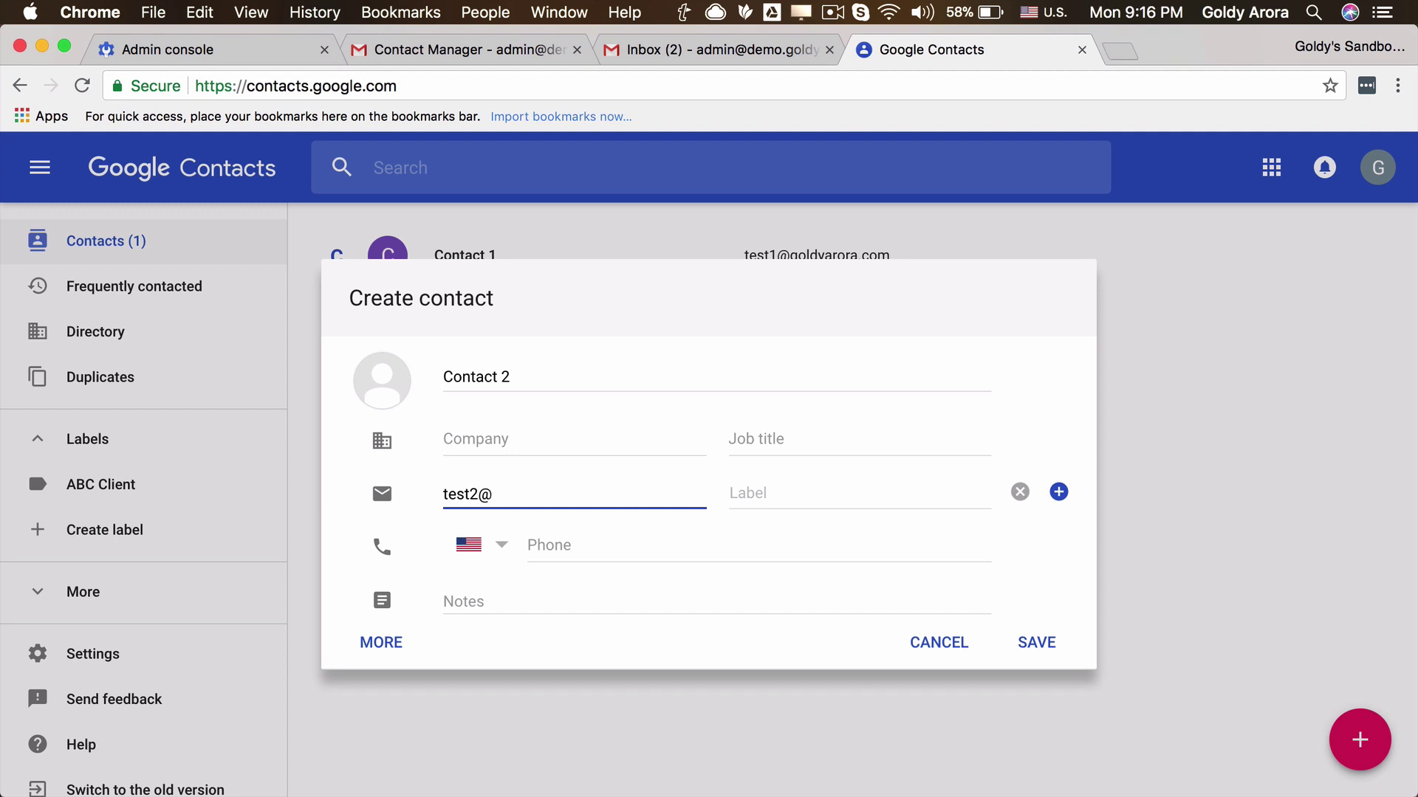
click(1043, 656)
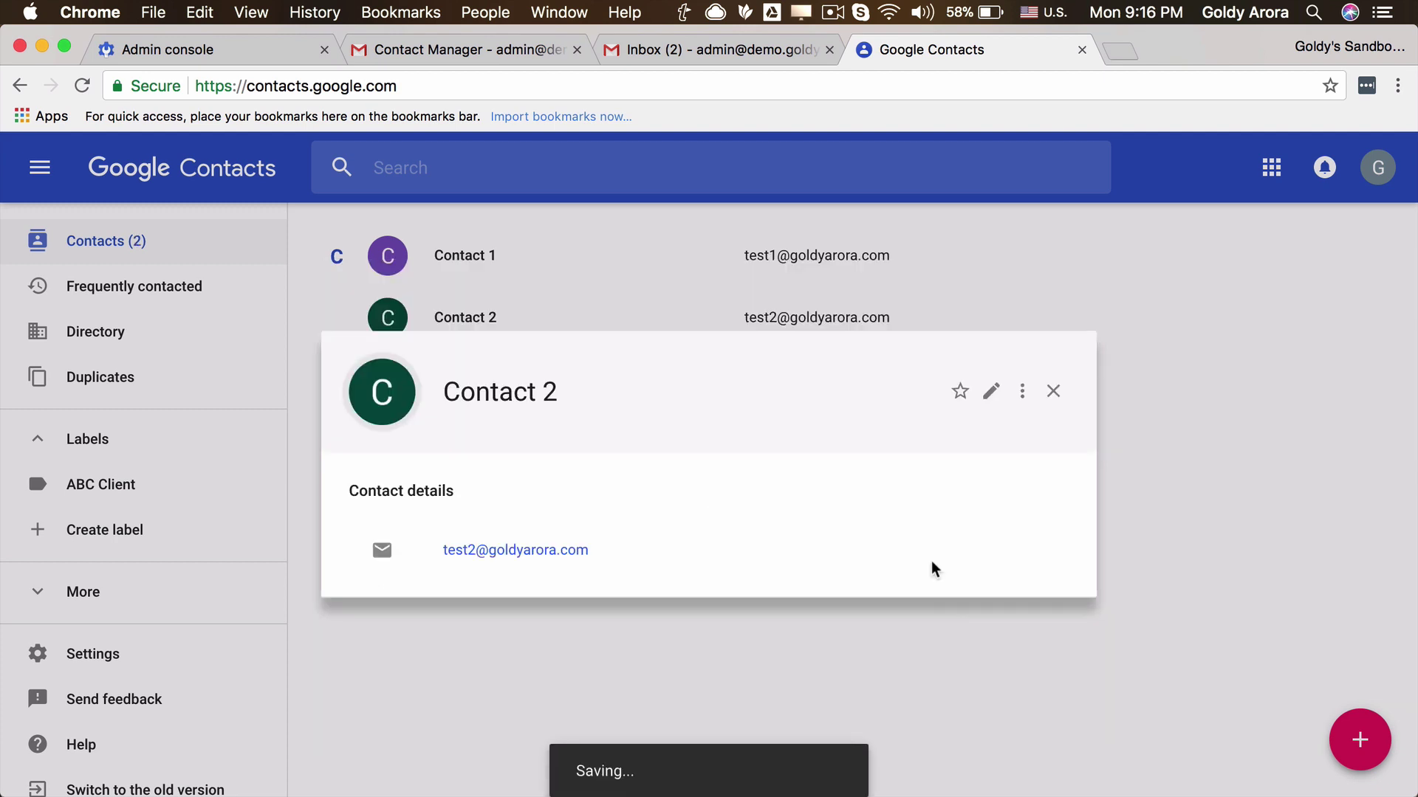
Close the Contact 2 card and create a label named 'Internal'.
click(1054, 393)
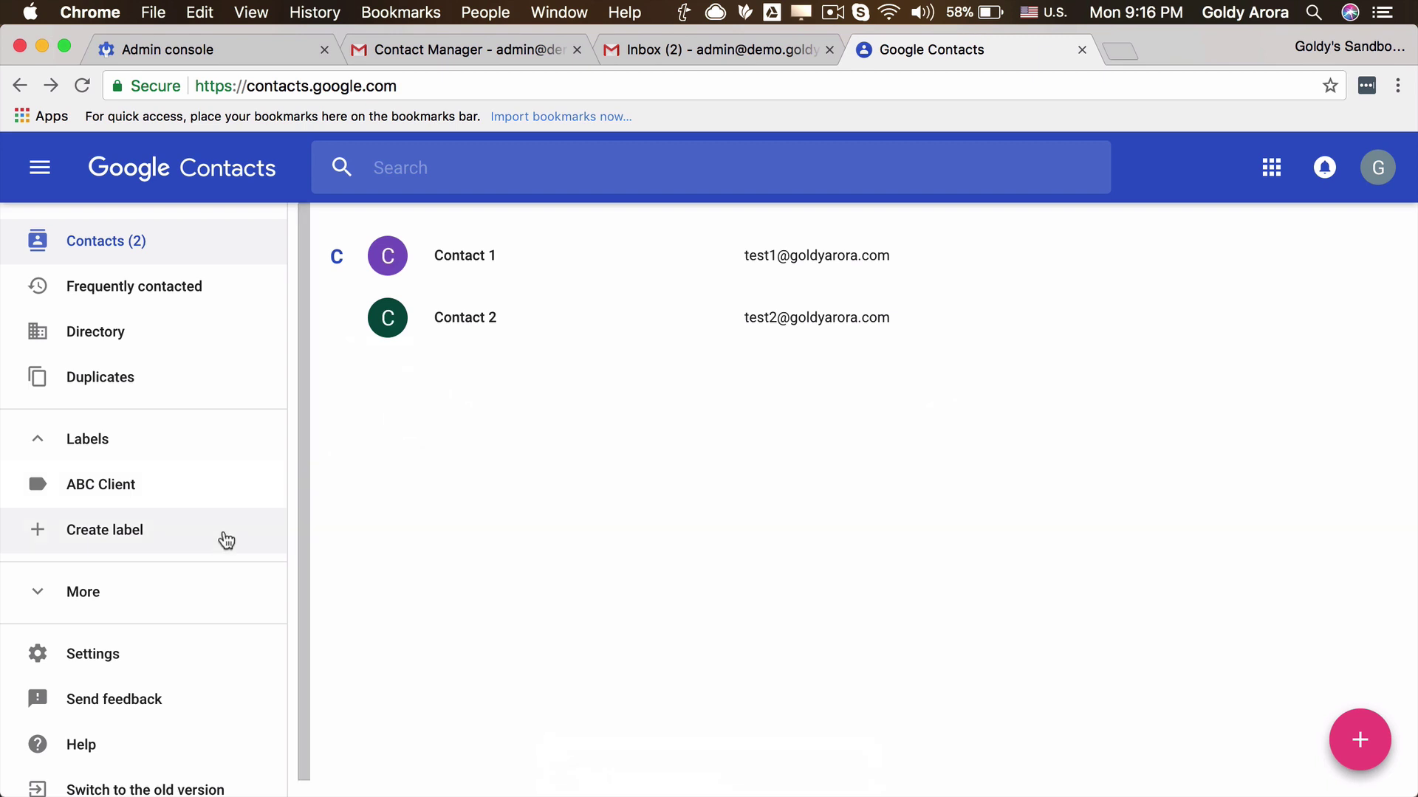
click(148, 539)
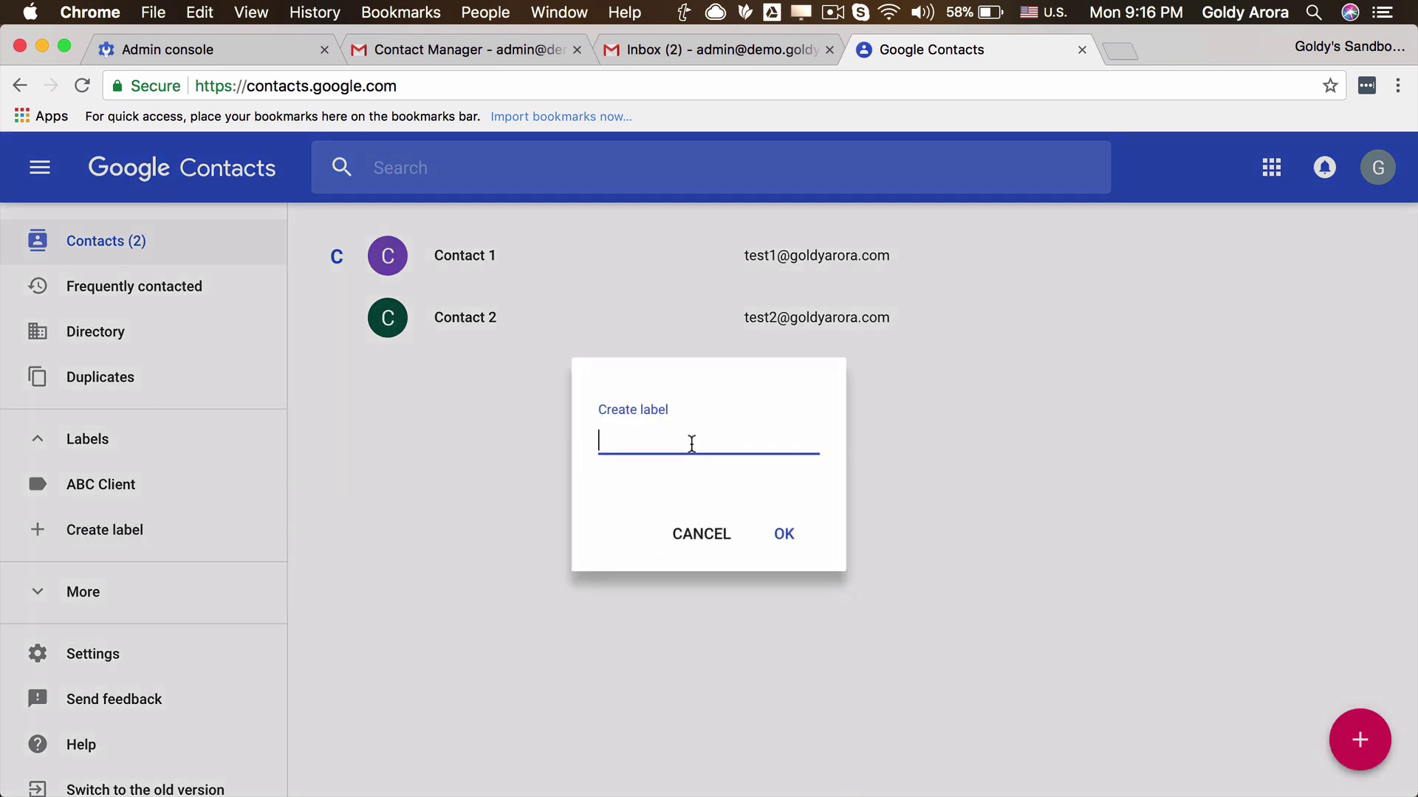
text(Intr)
key(BackSpace)
text(ernal)
click(784, 536)
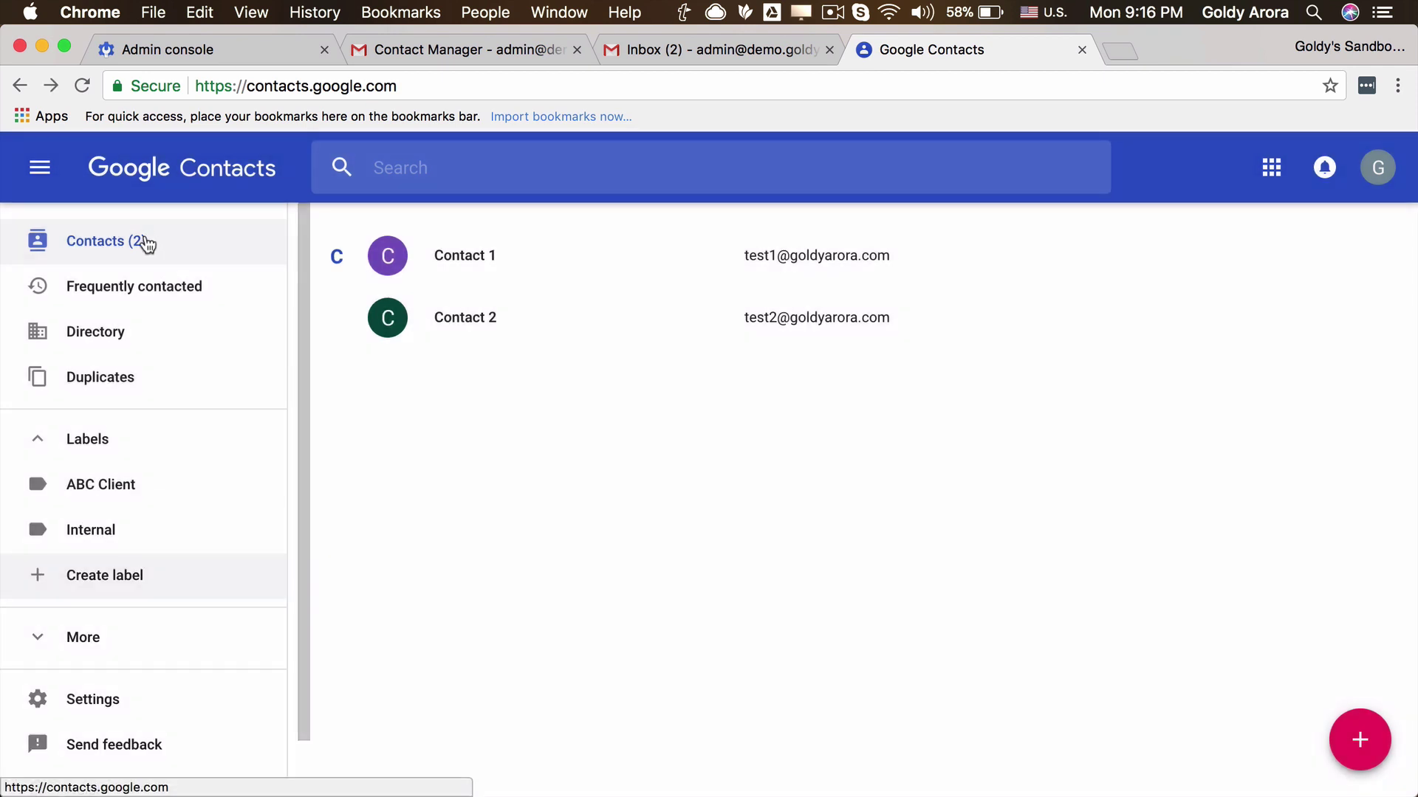
click(1359, 745)
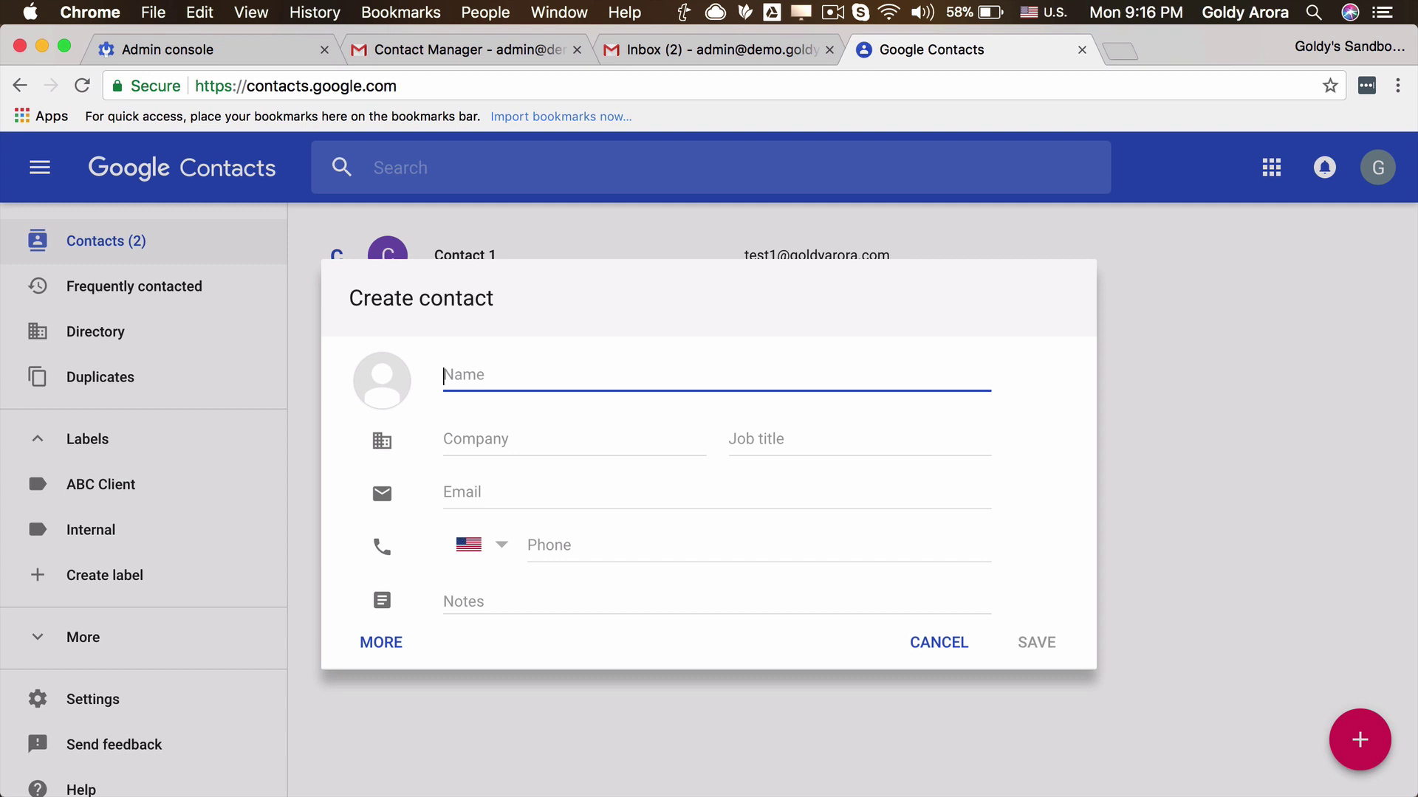
Save the contact 'Internal 1' with its e-mail address and close its card.
text(Internal 1)
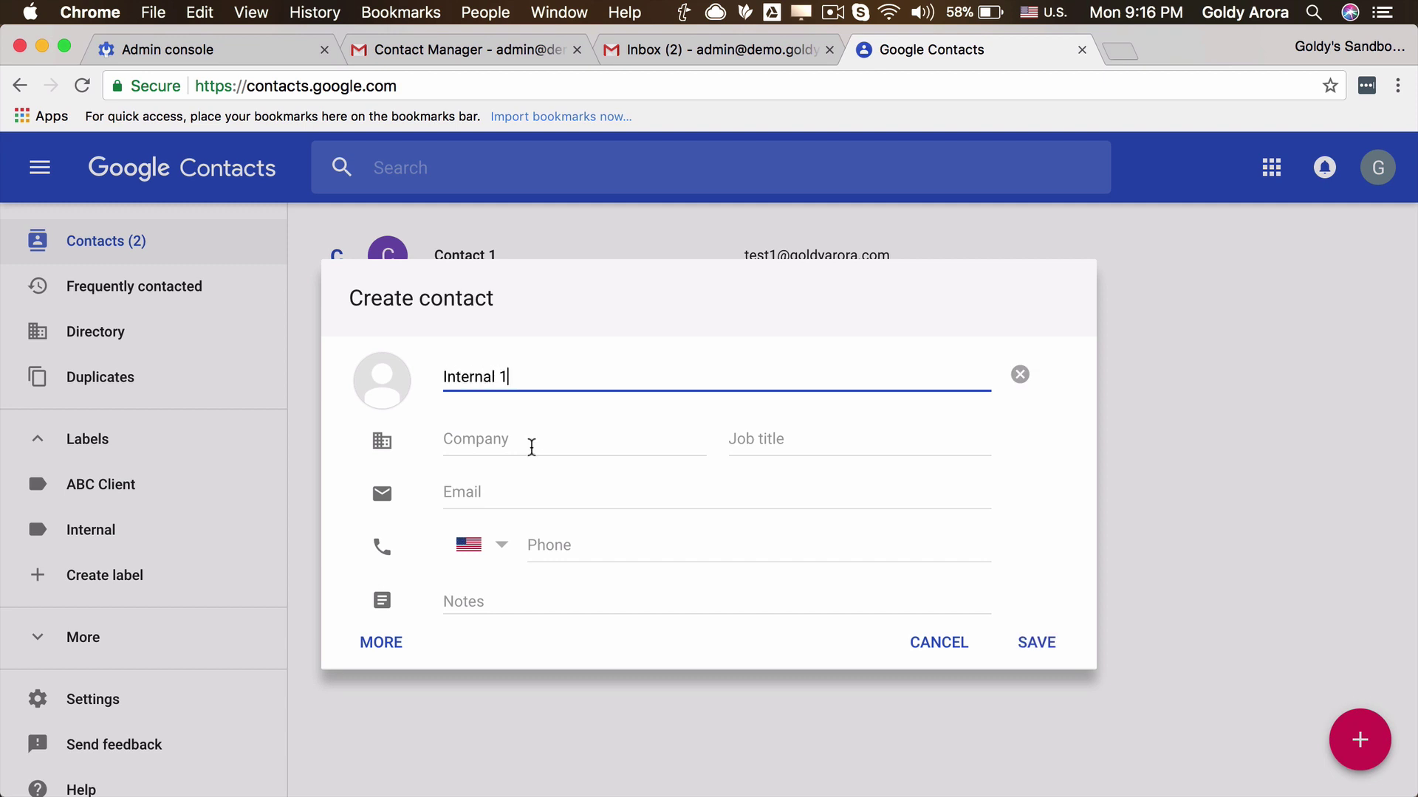
click(522, 486)
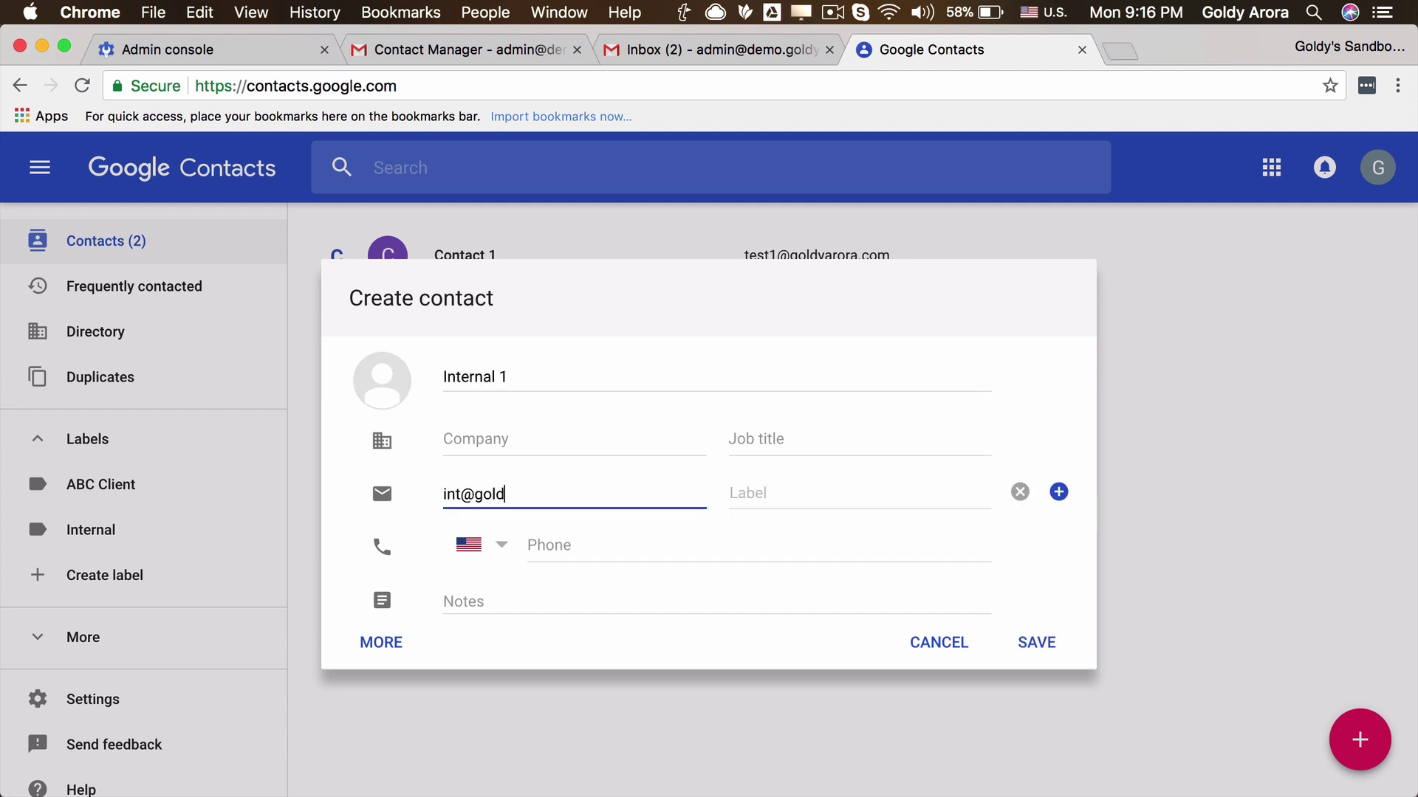
click(1036, 642)
click(1380, 732)
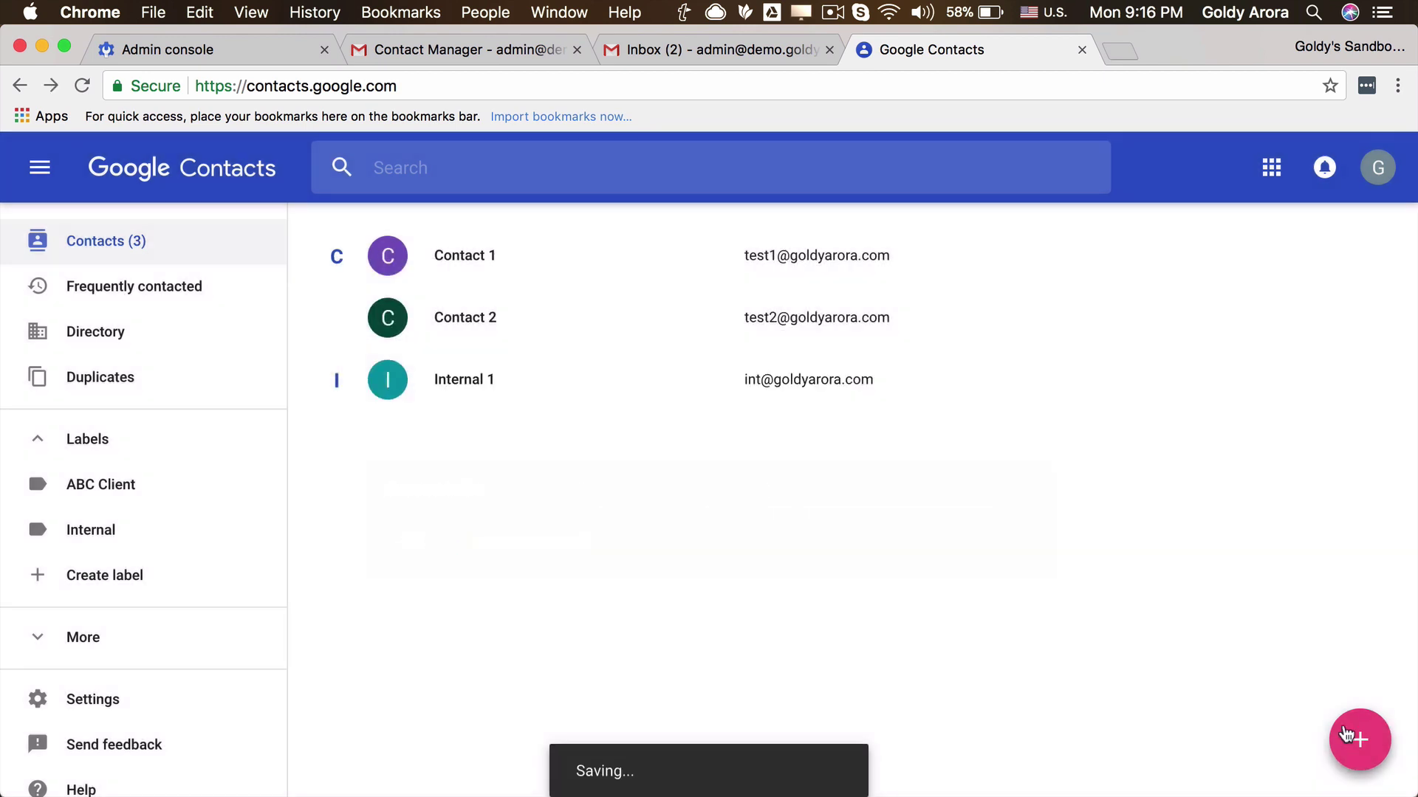
Add and save a contact 'Internal 2' with its e-mail address, returning to the list.
click(1377, 735)
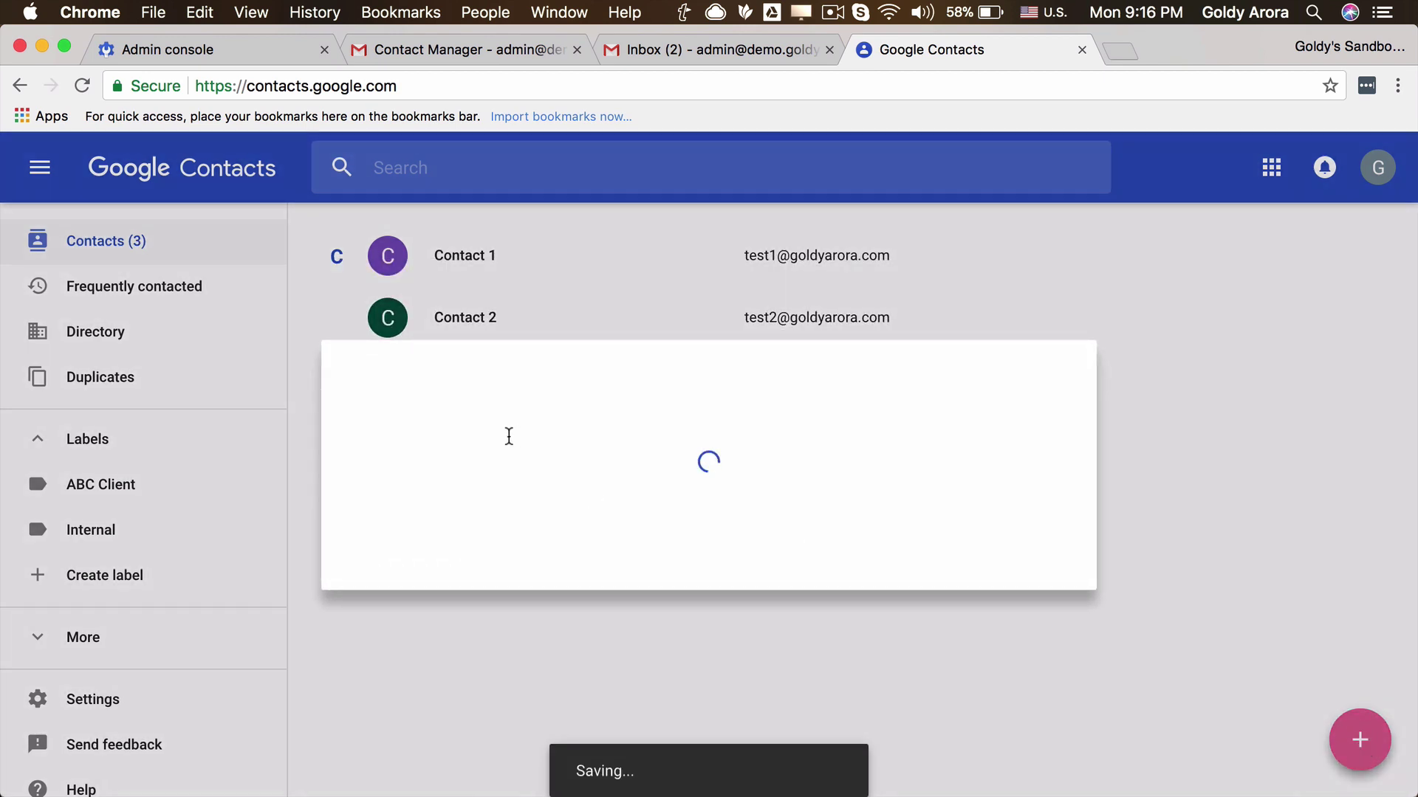
text(Internal )
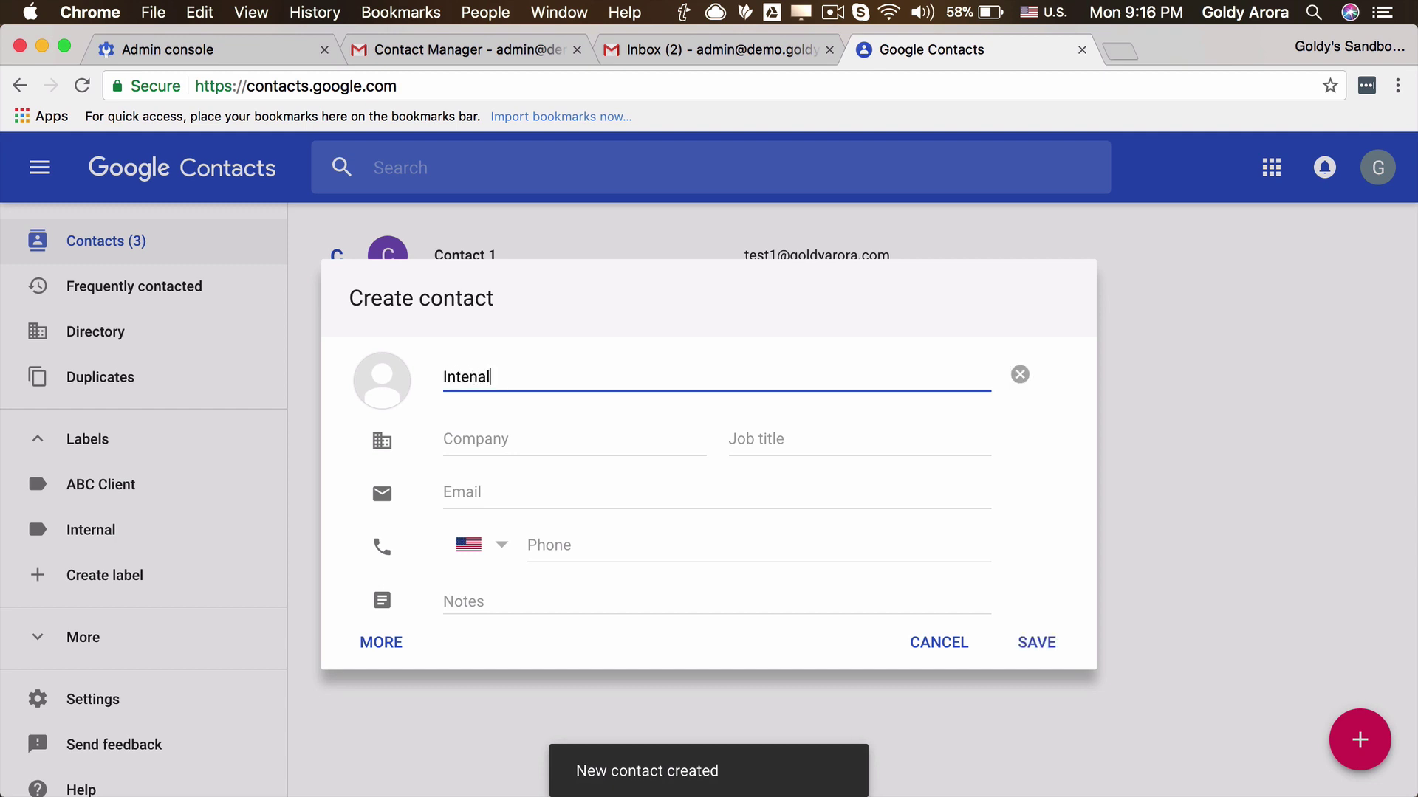
text(2)
click(956, 499)
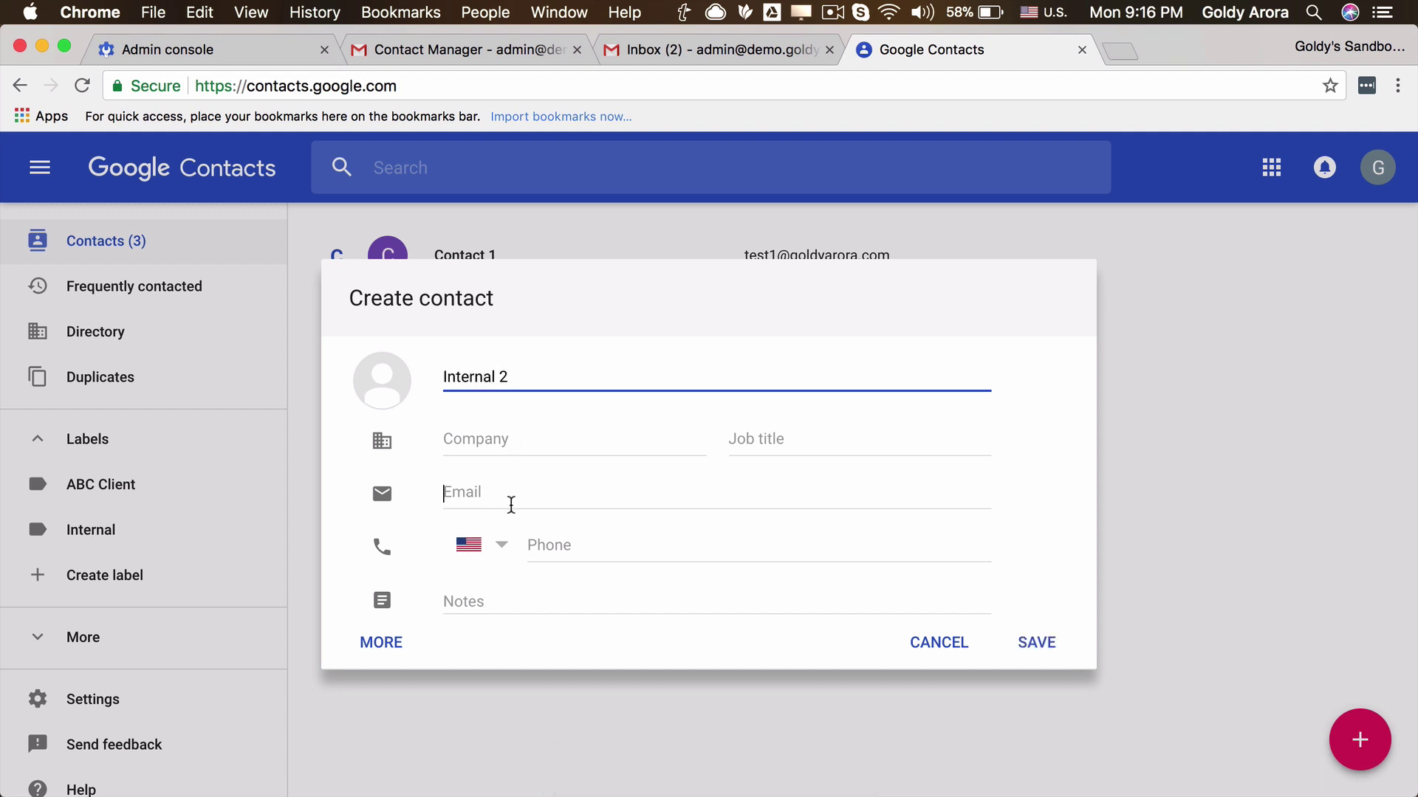
click(1033, 648)
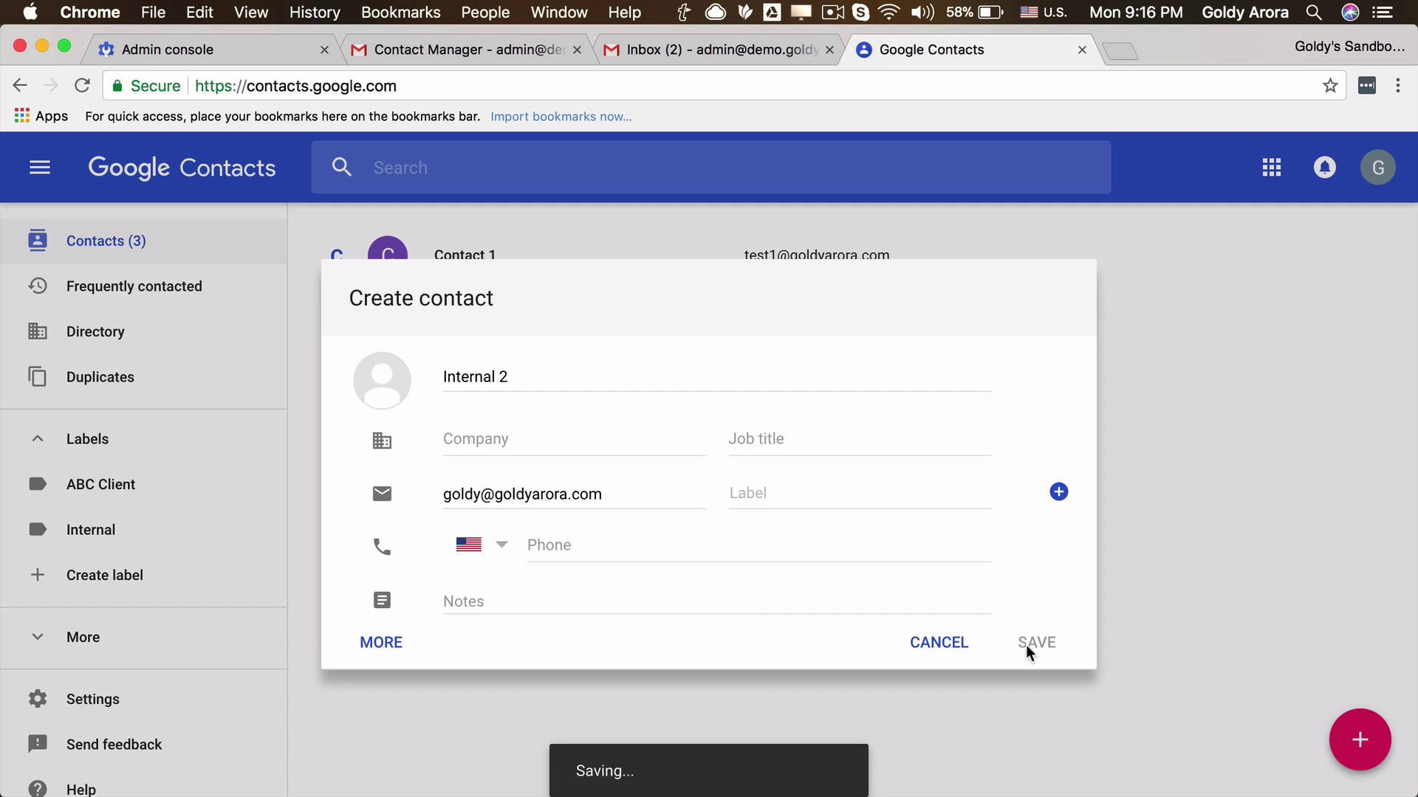
click(1137, 394)
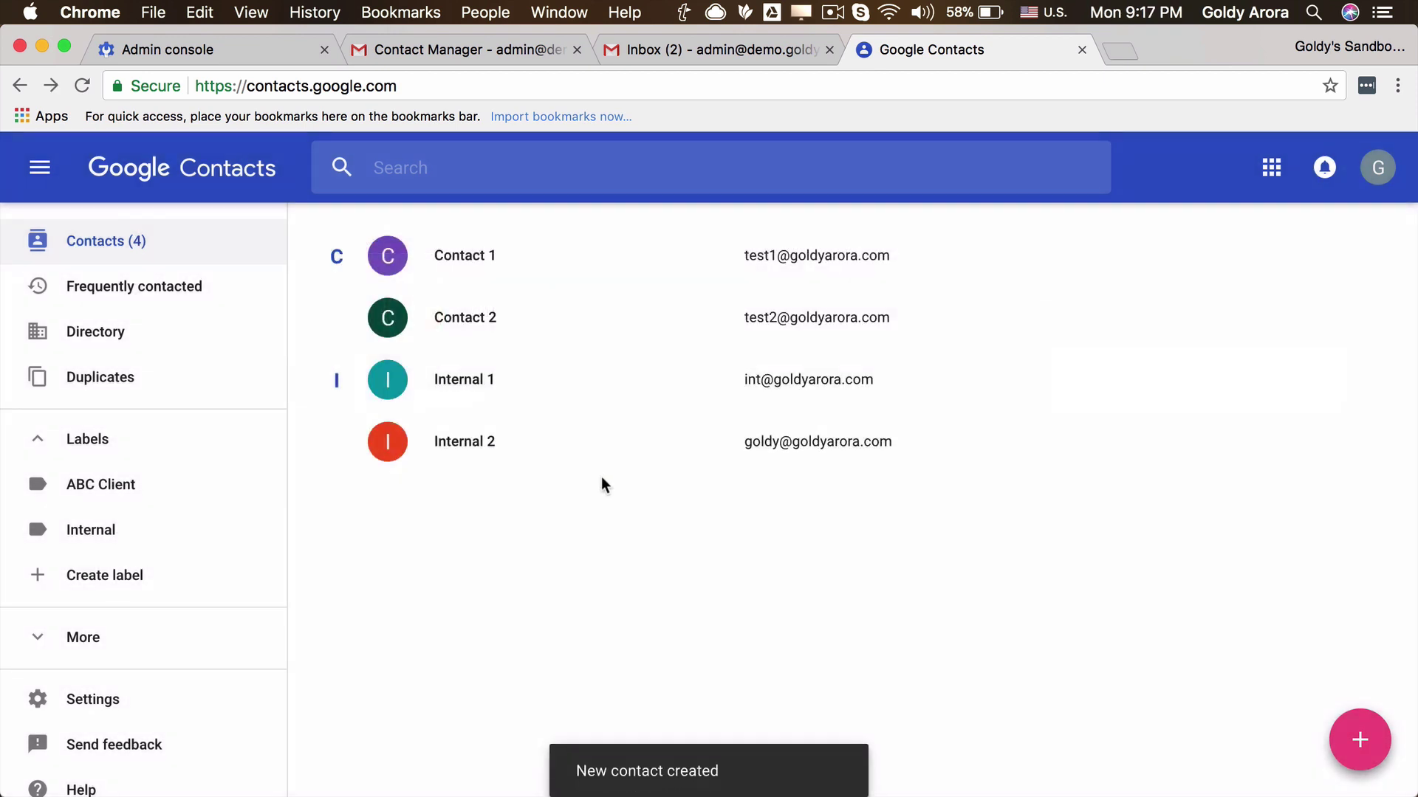
Apply the ABC Client label to Contact 1 and Contact 2.
click(392, 270)
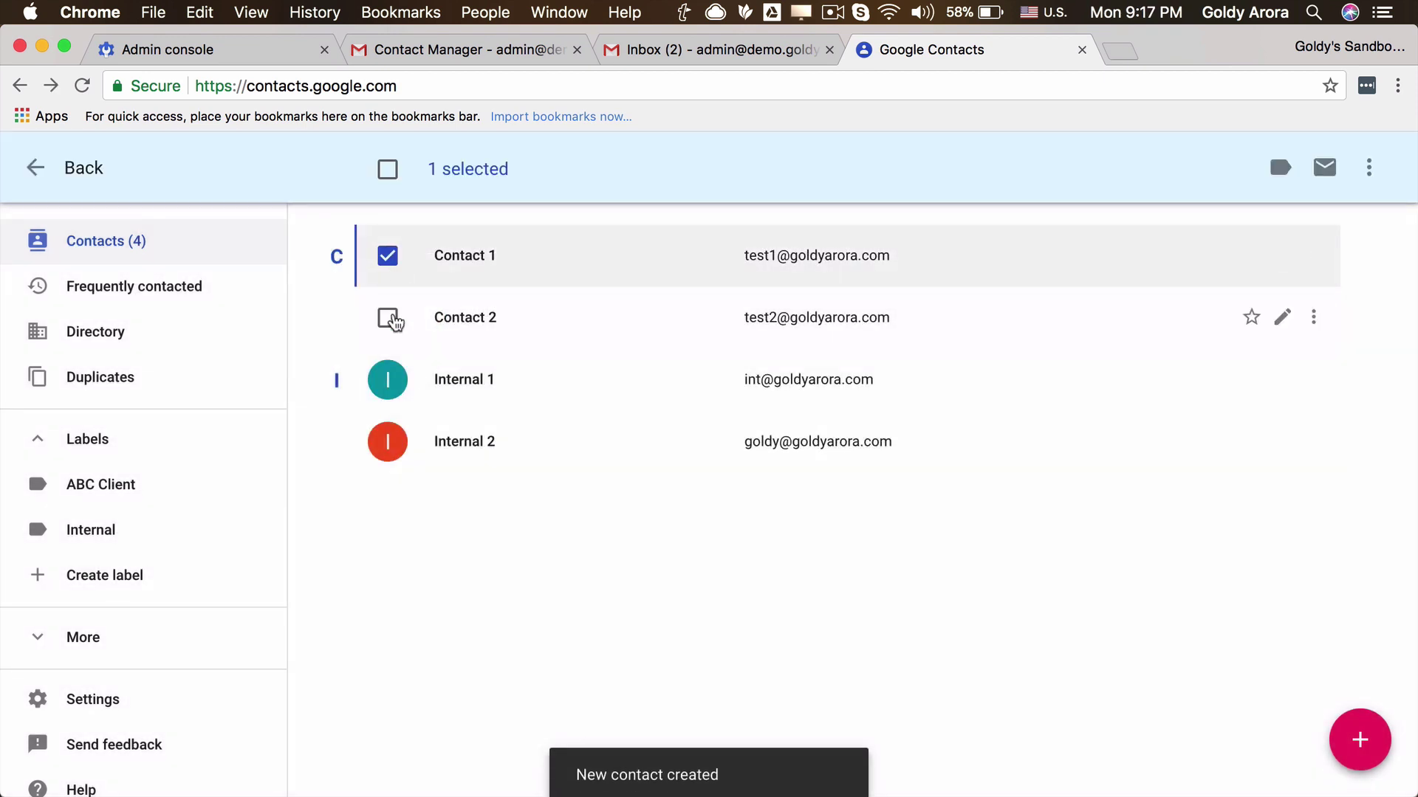
click(392, 325)
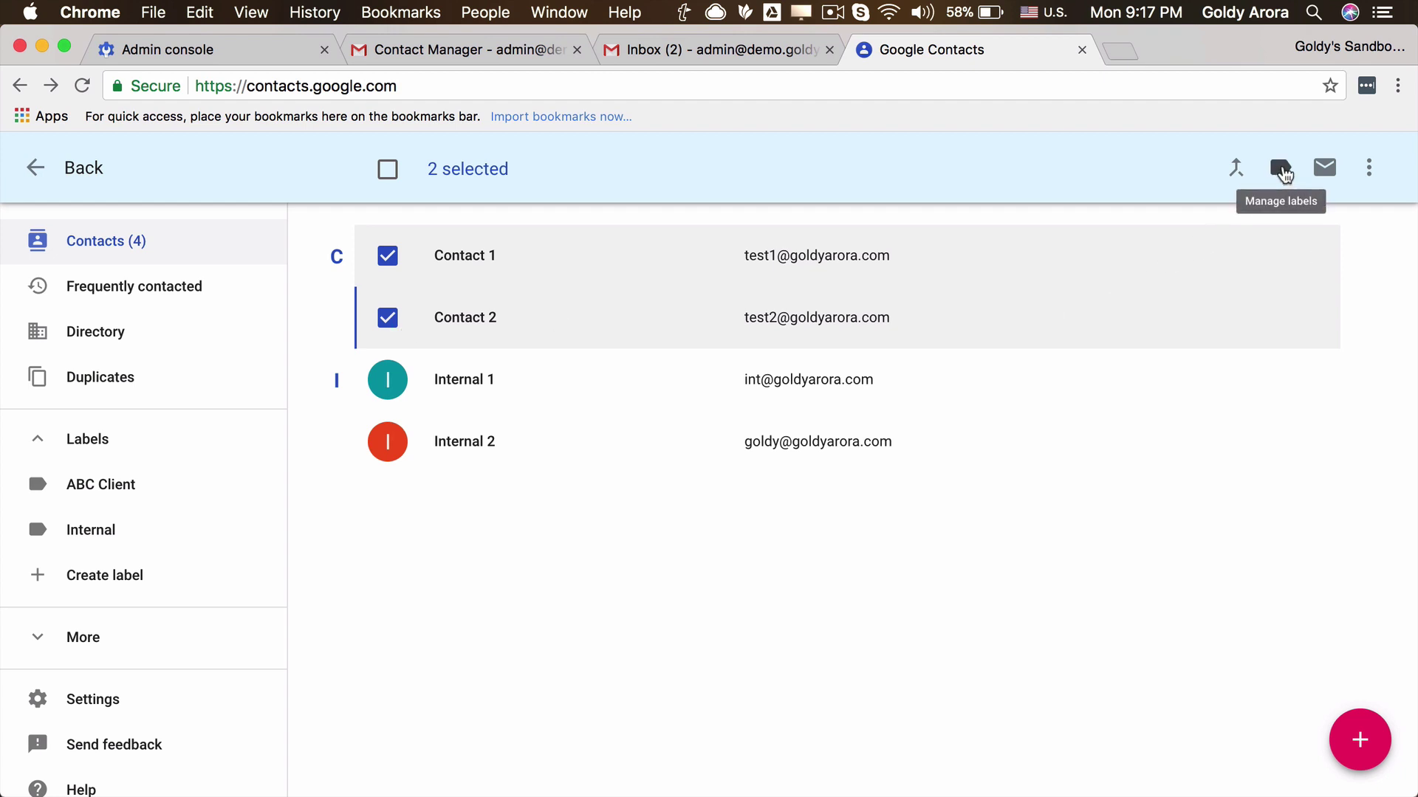
click(1283, 174)
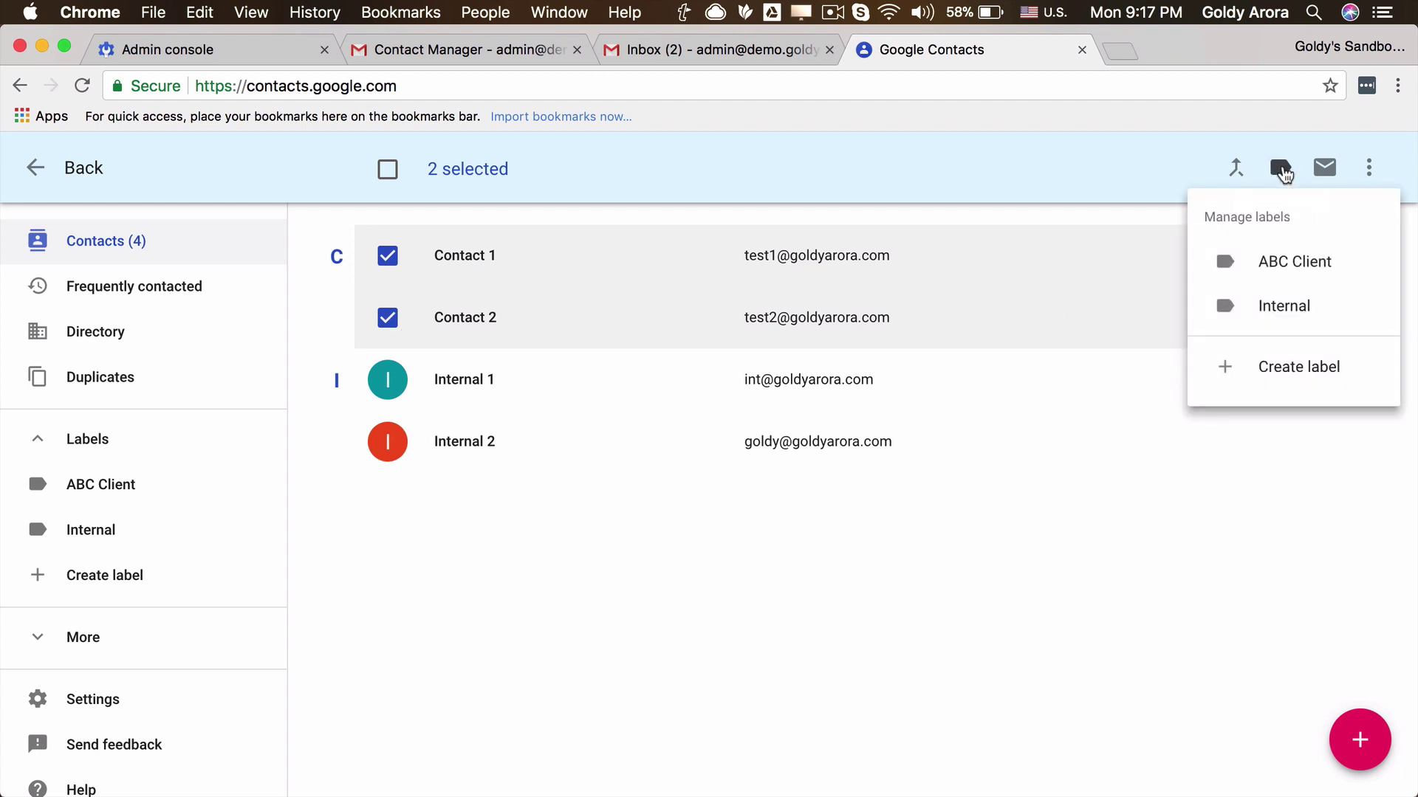
click(1224, 271)
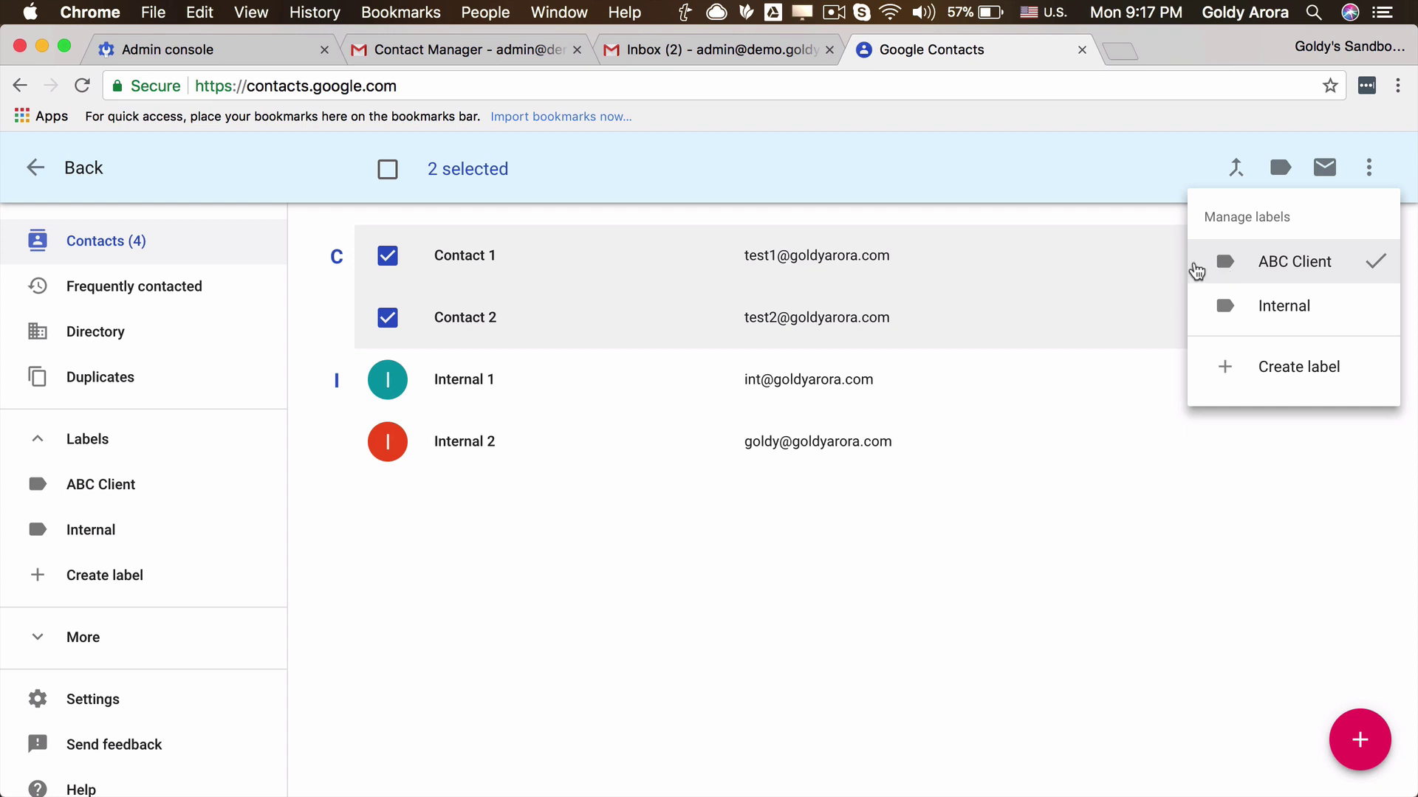
click(650, 516)
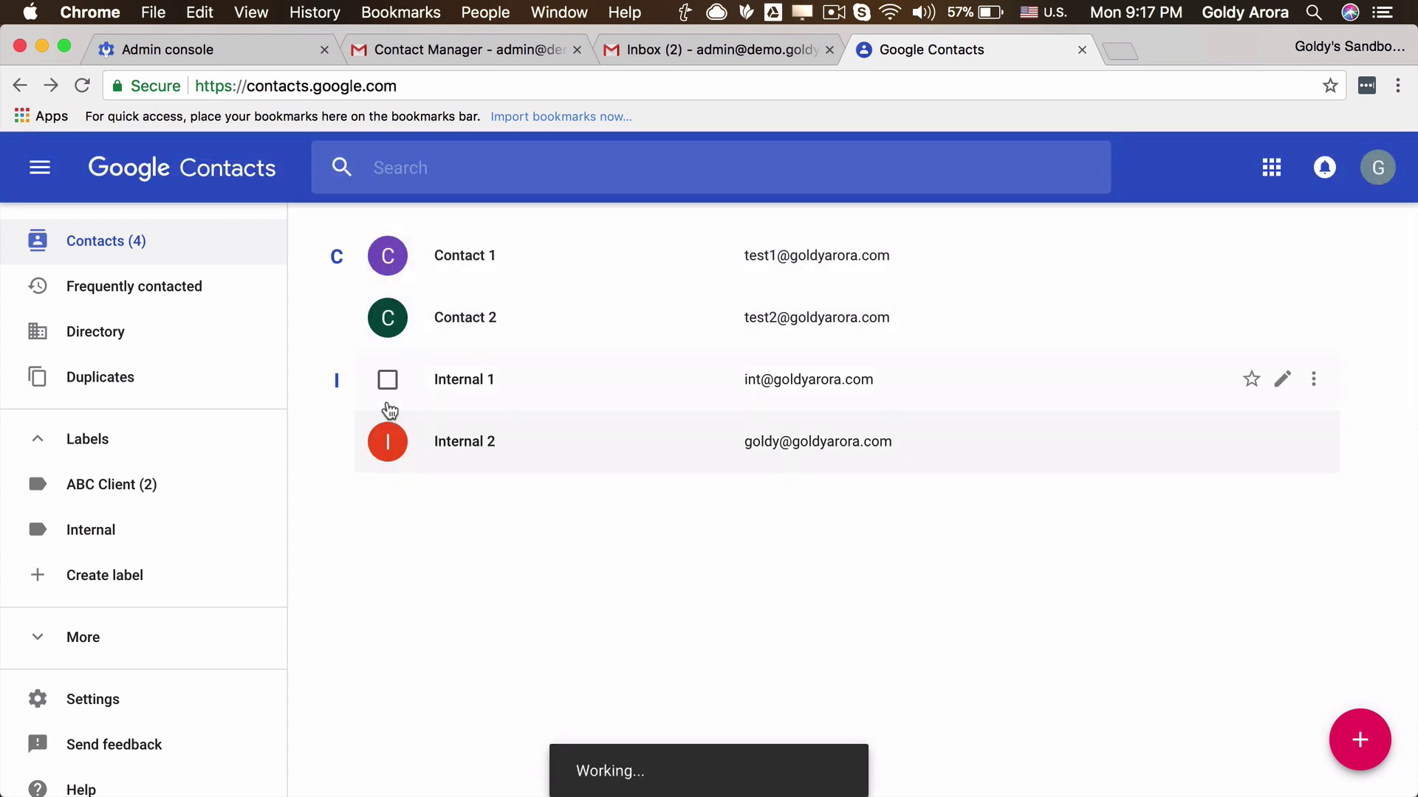
Apply the Internal label to Internal 1 and Internal 2, then view each label's contacts.
click(390, 397)
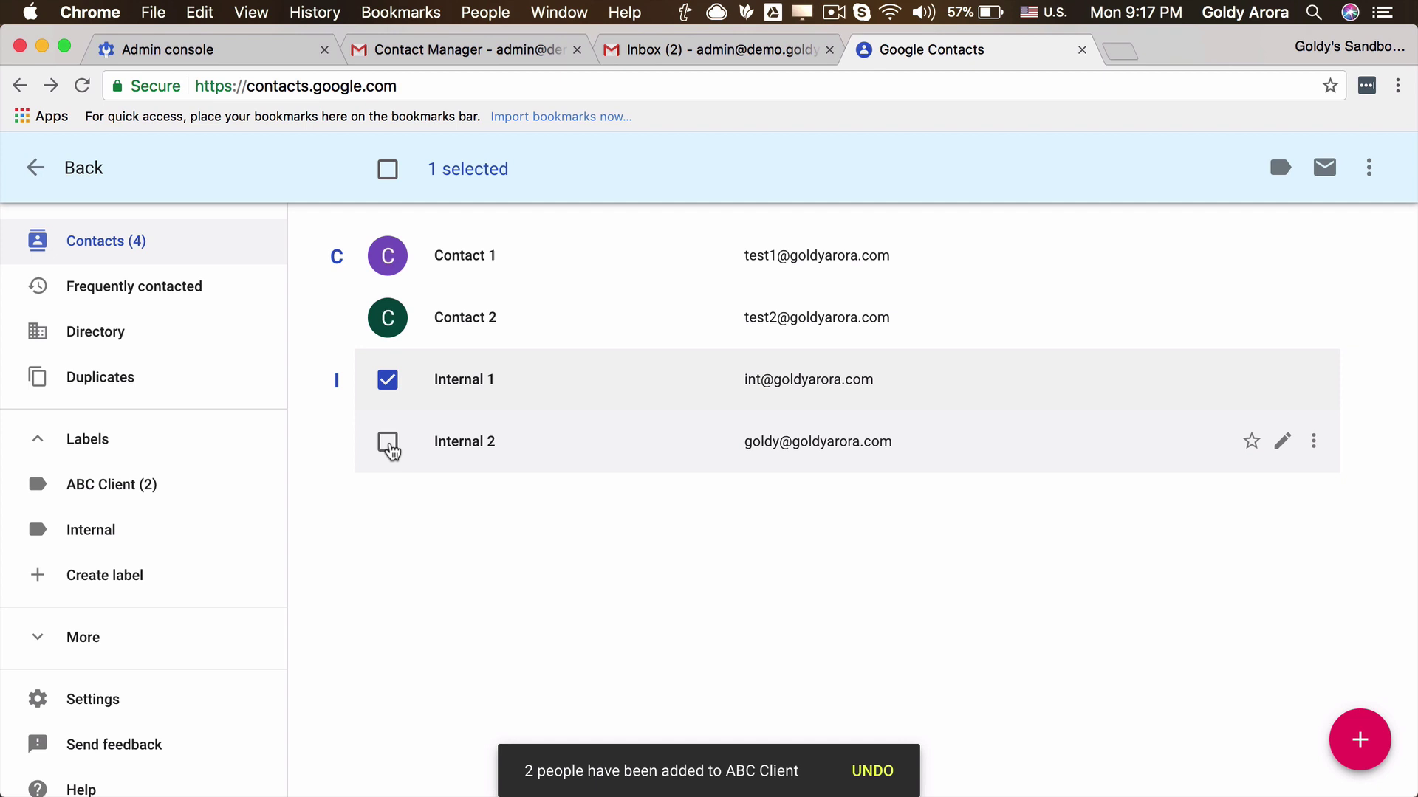
click(388, 443)
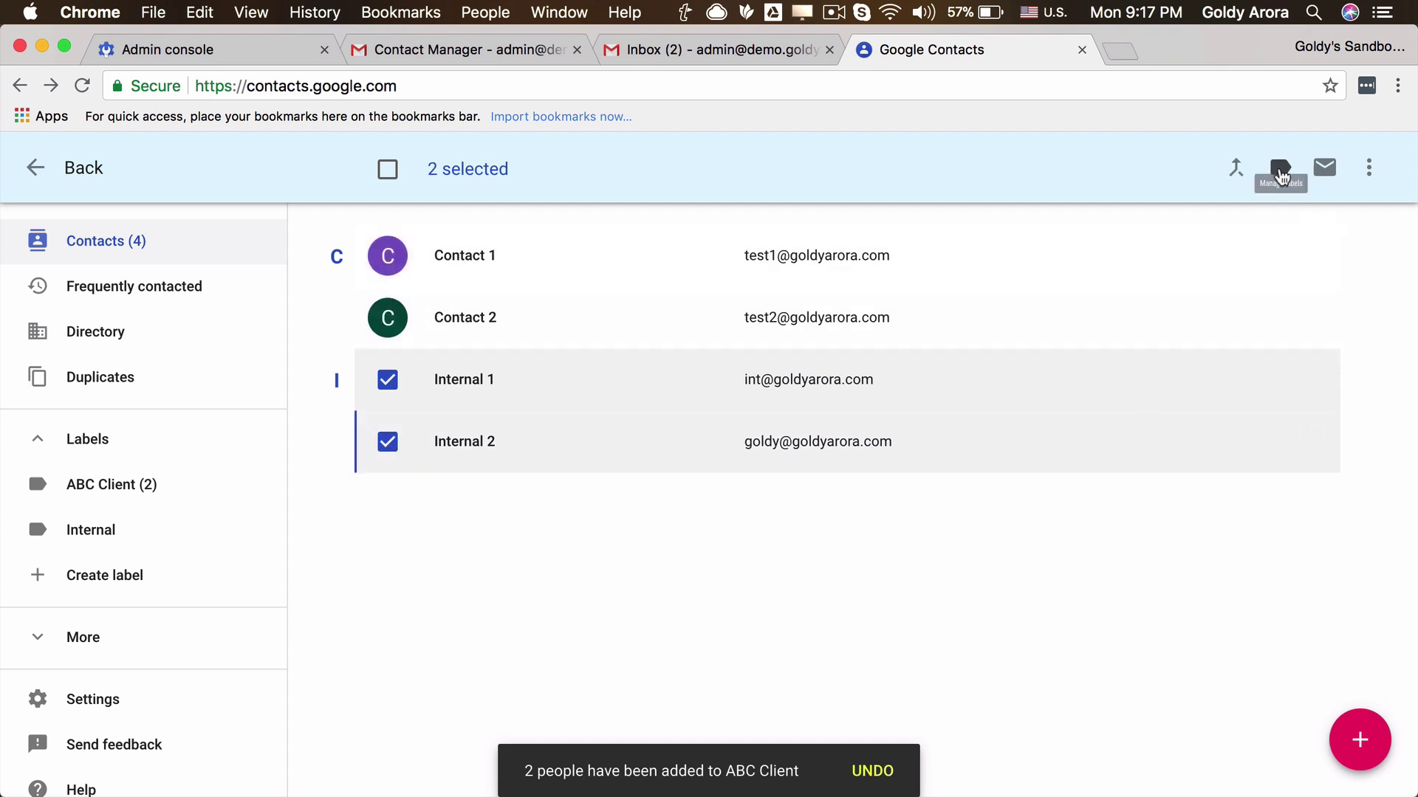
click(1280, 168)
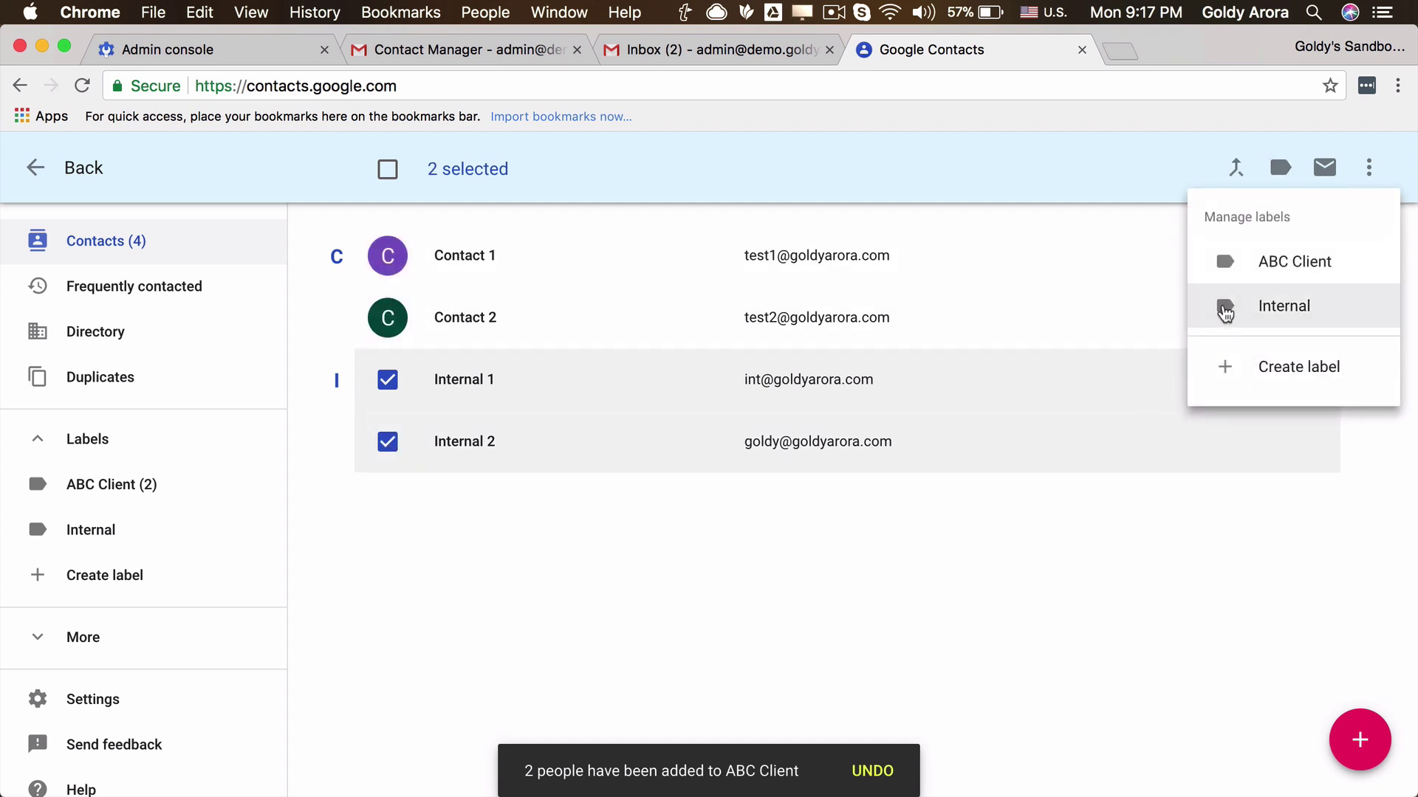
click(1244, 305)
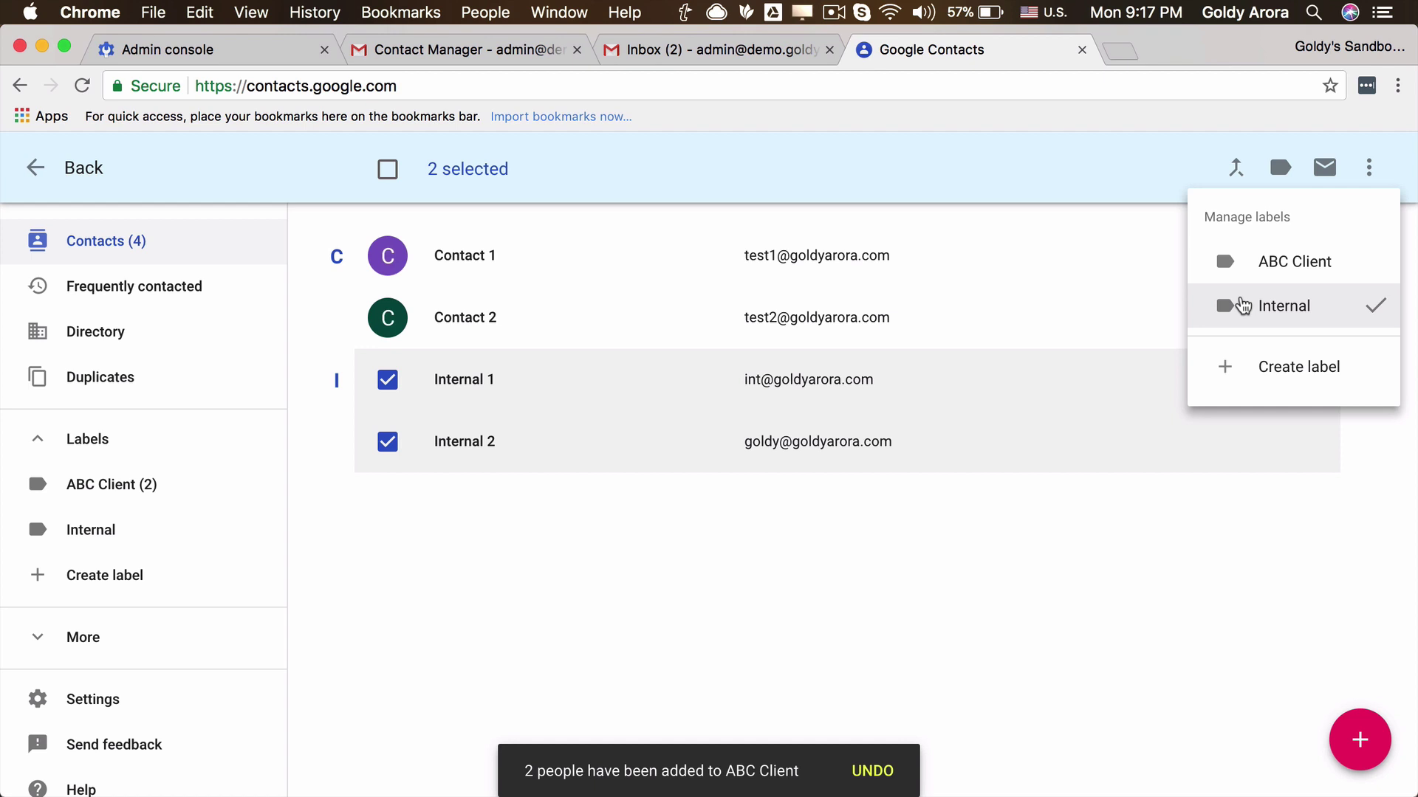
click(1012, 579)
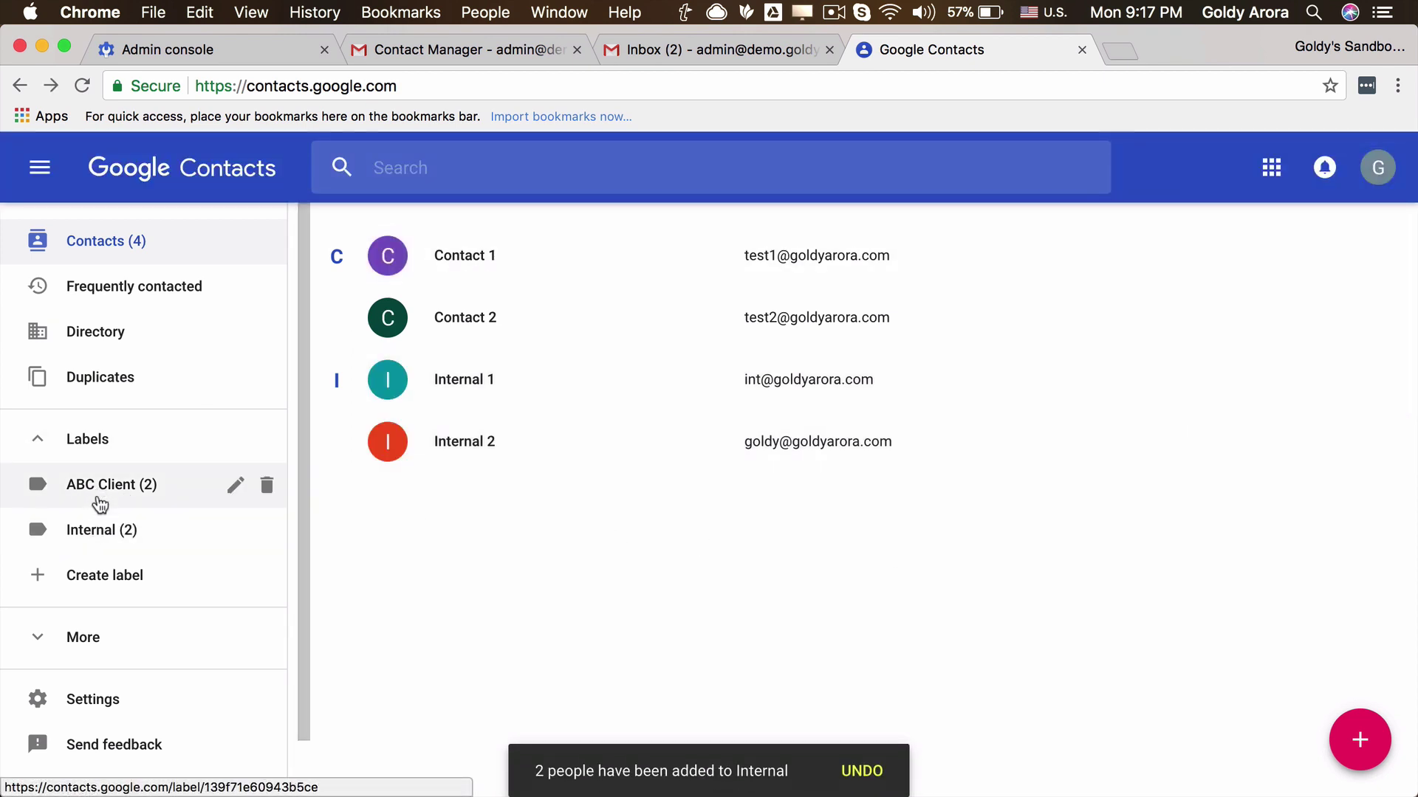
click(99, 494)
click(97, 541)
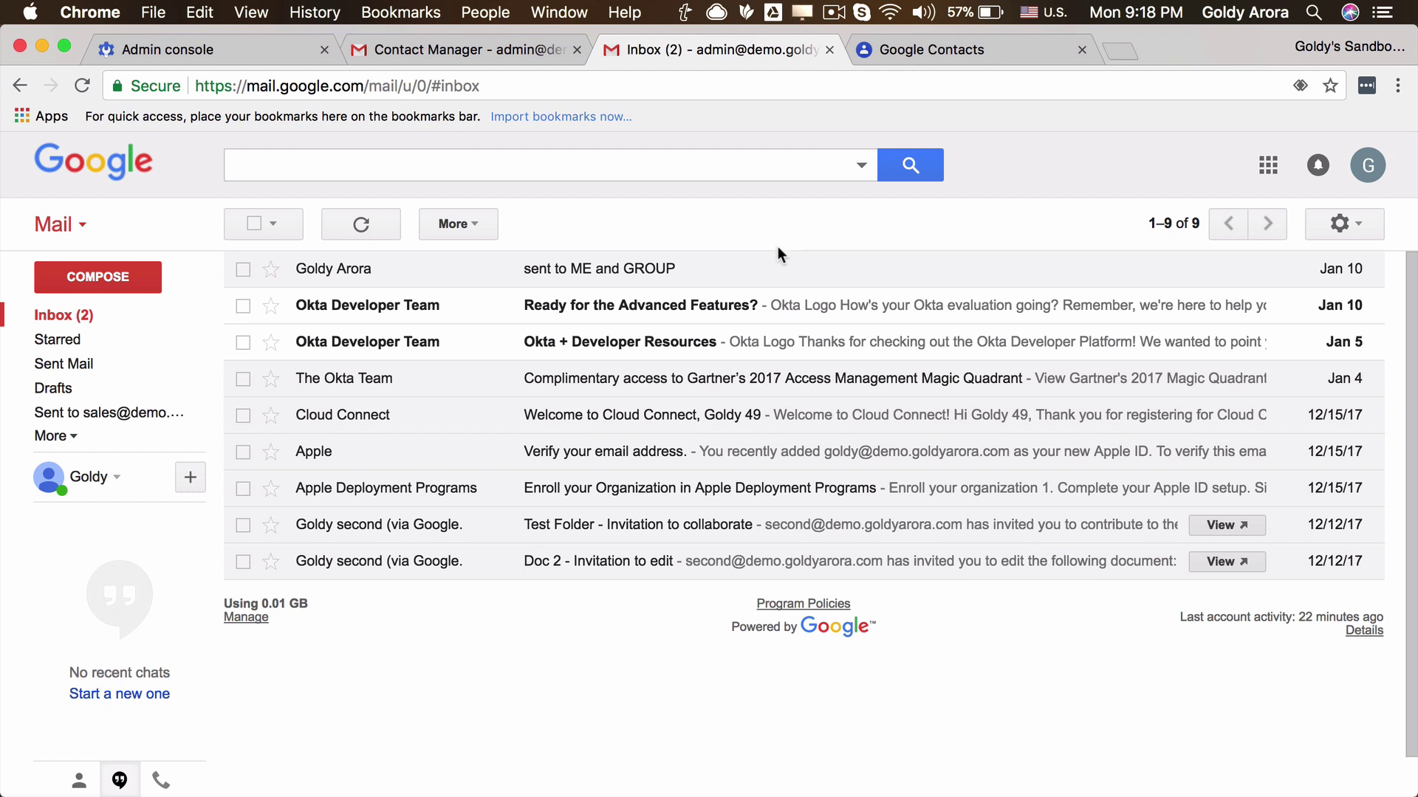
Start a new message, add Contact 1 and Contact 2 from 'test' suggestions, then remove both.
click(144, 274)
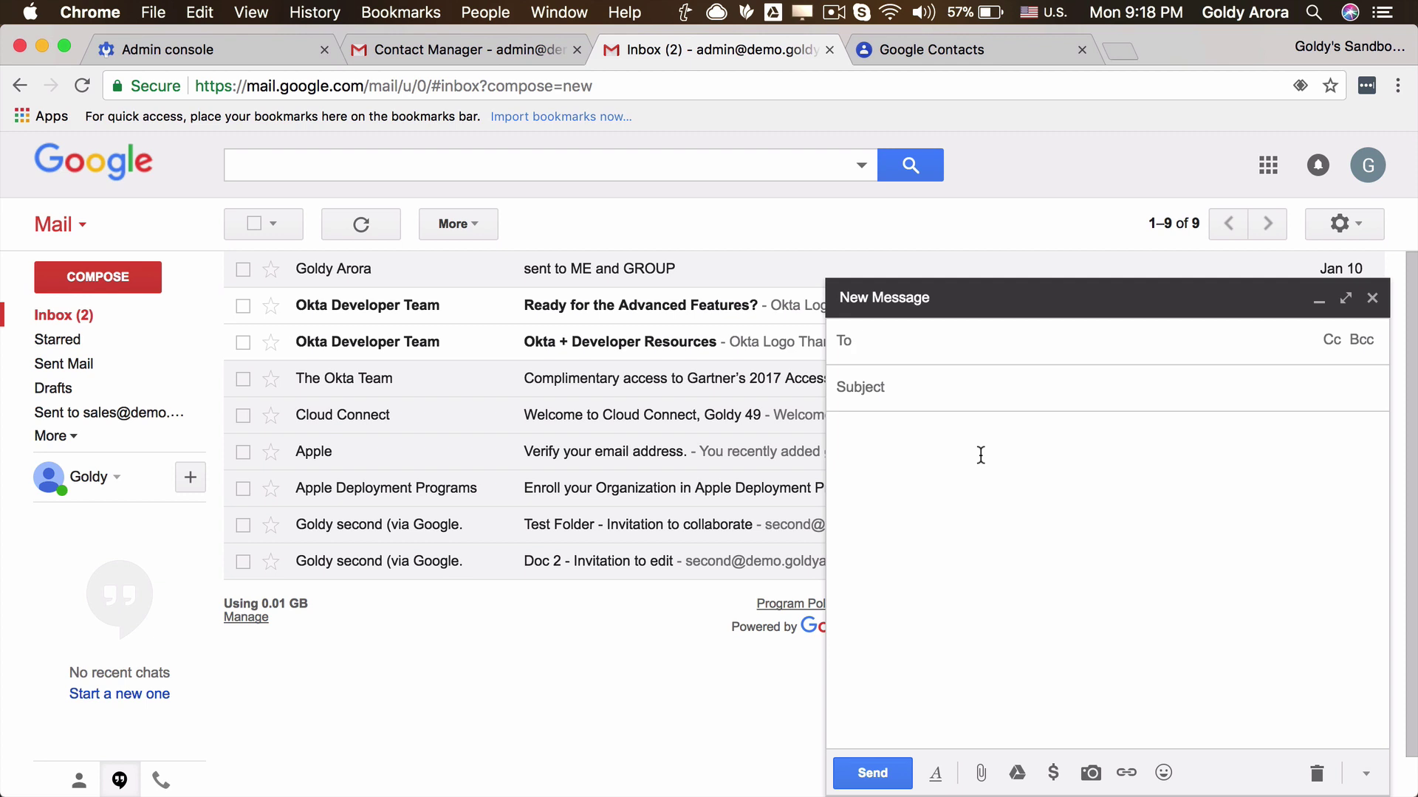
text(test)
key(Return)
text(test)
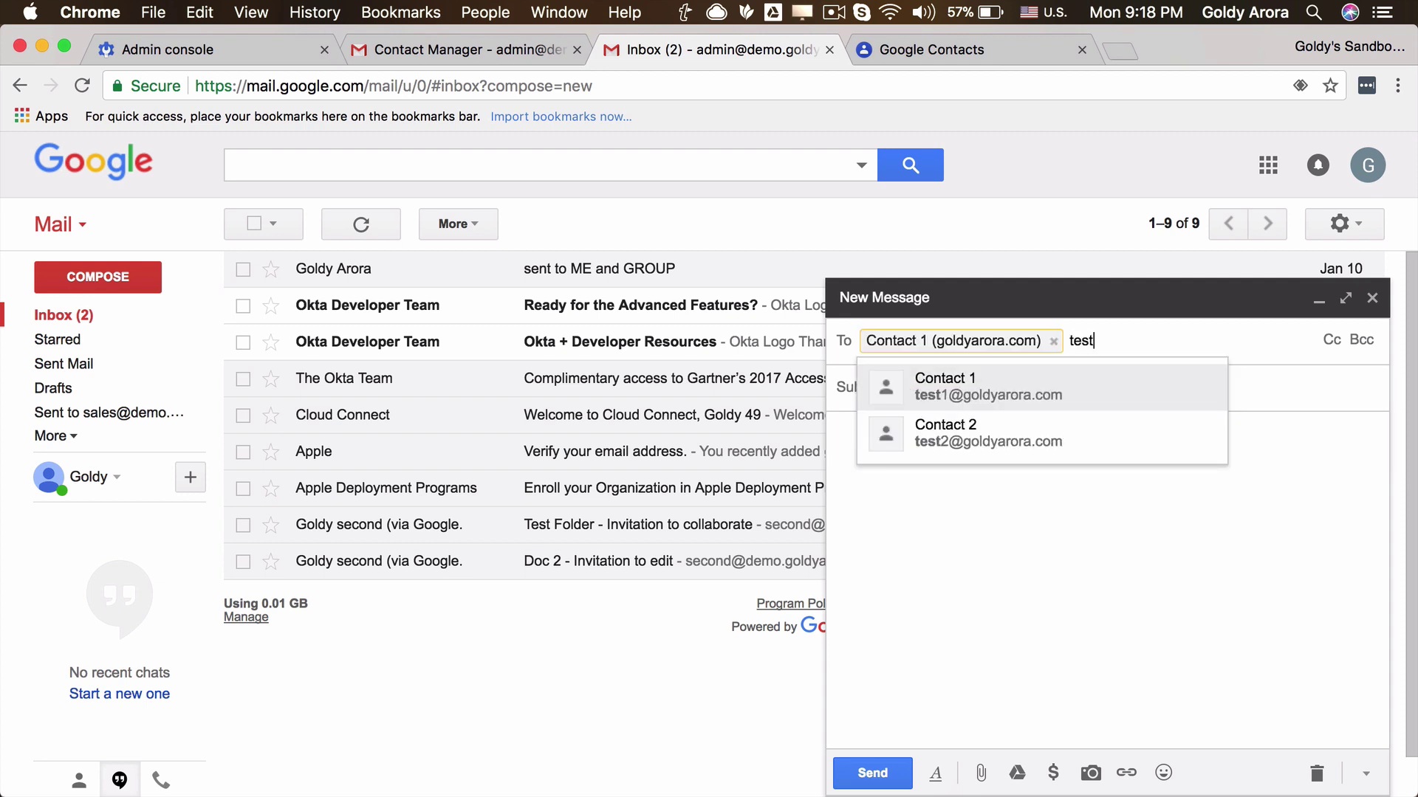
key(Down)
key(Return)
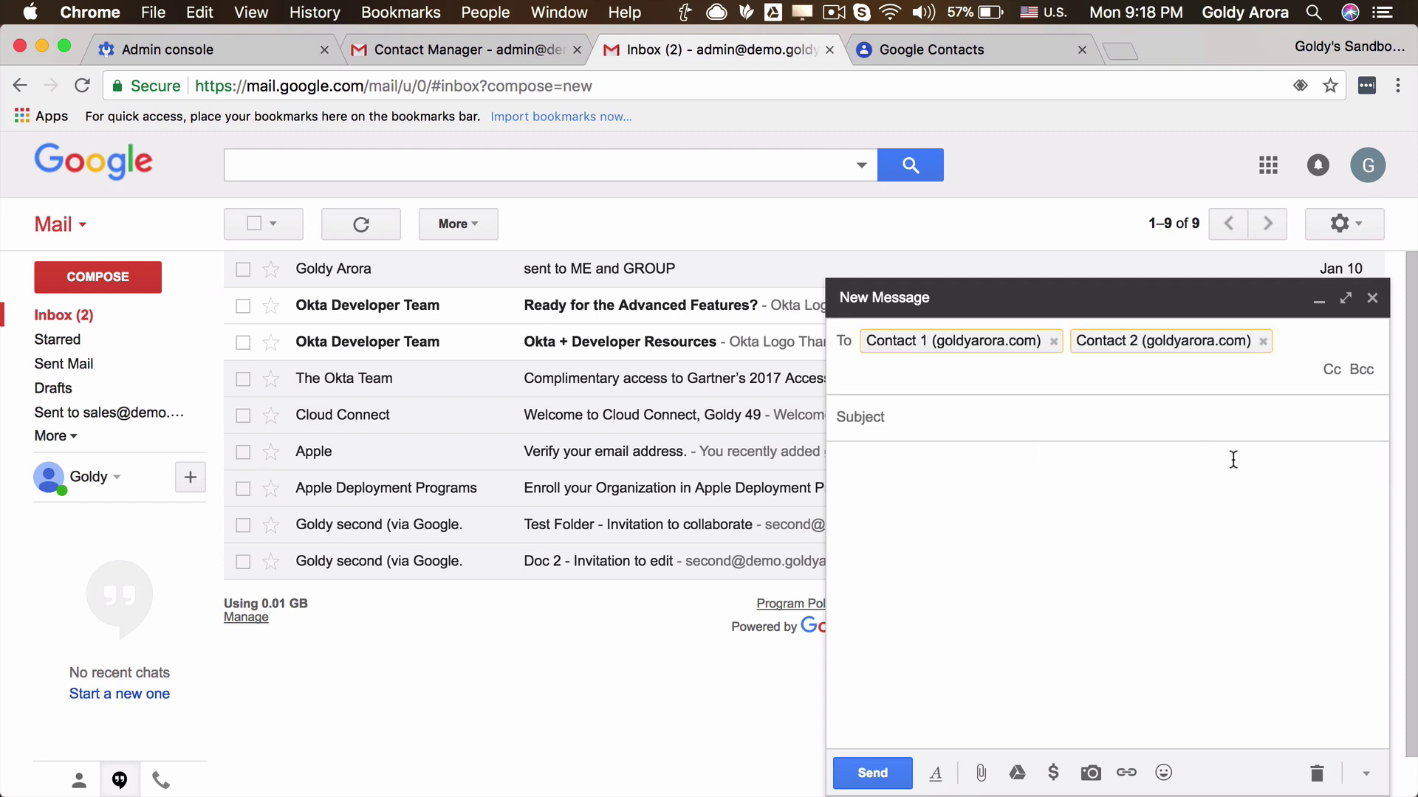
click(1263, 342)
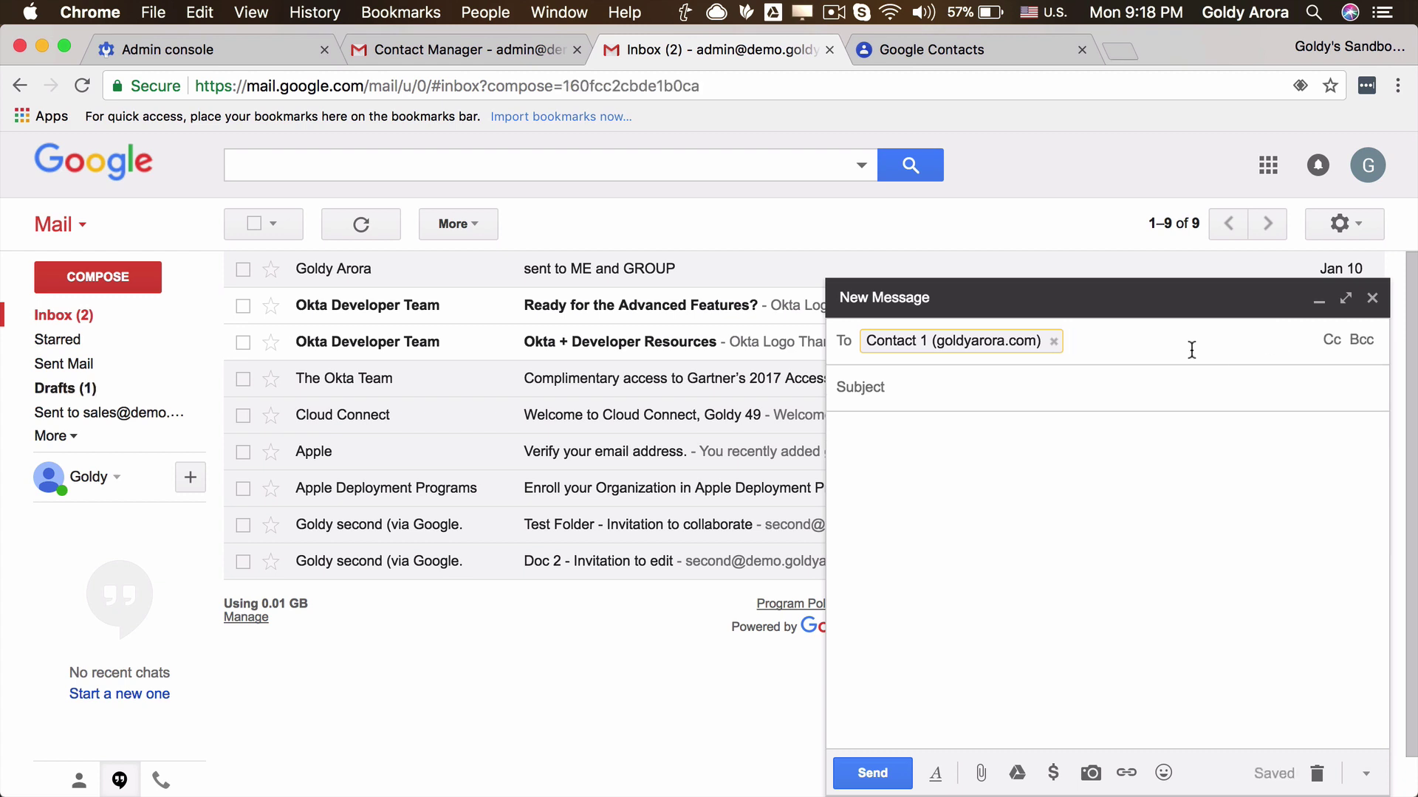
click(1054, 342)
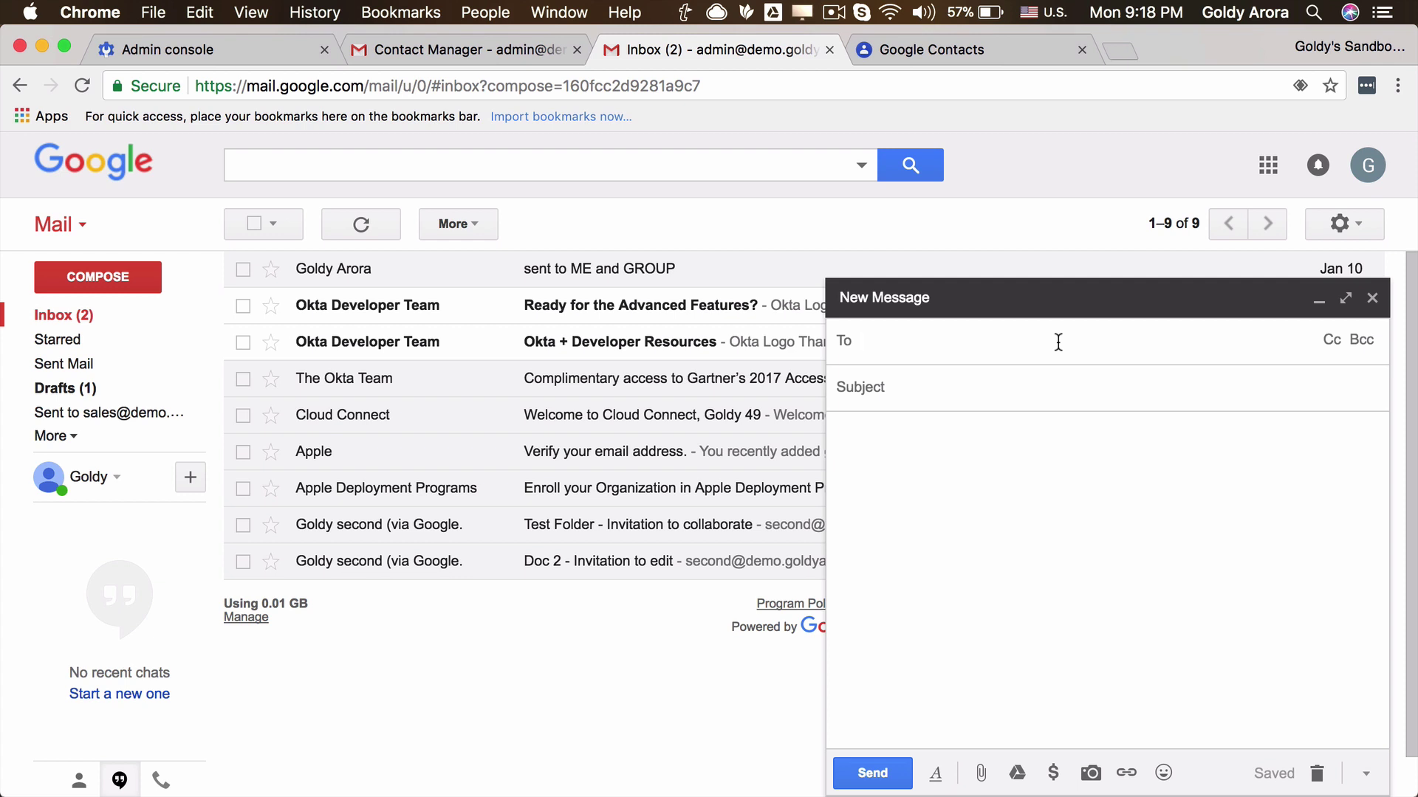
Type 'ab' in To and choose the ABC Client group, adding Contact 1 and Contact 2.
text(ab)
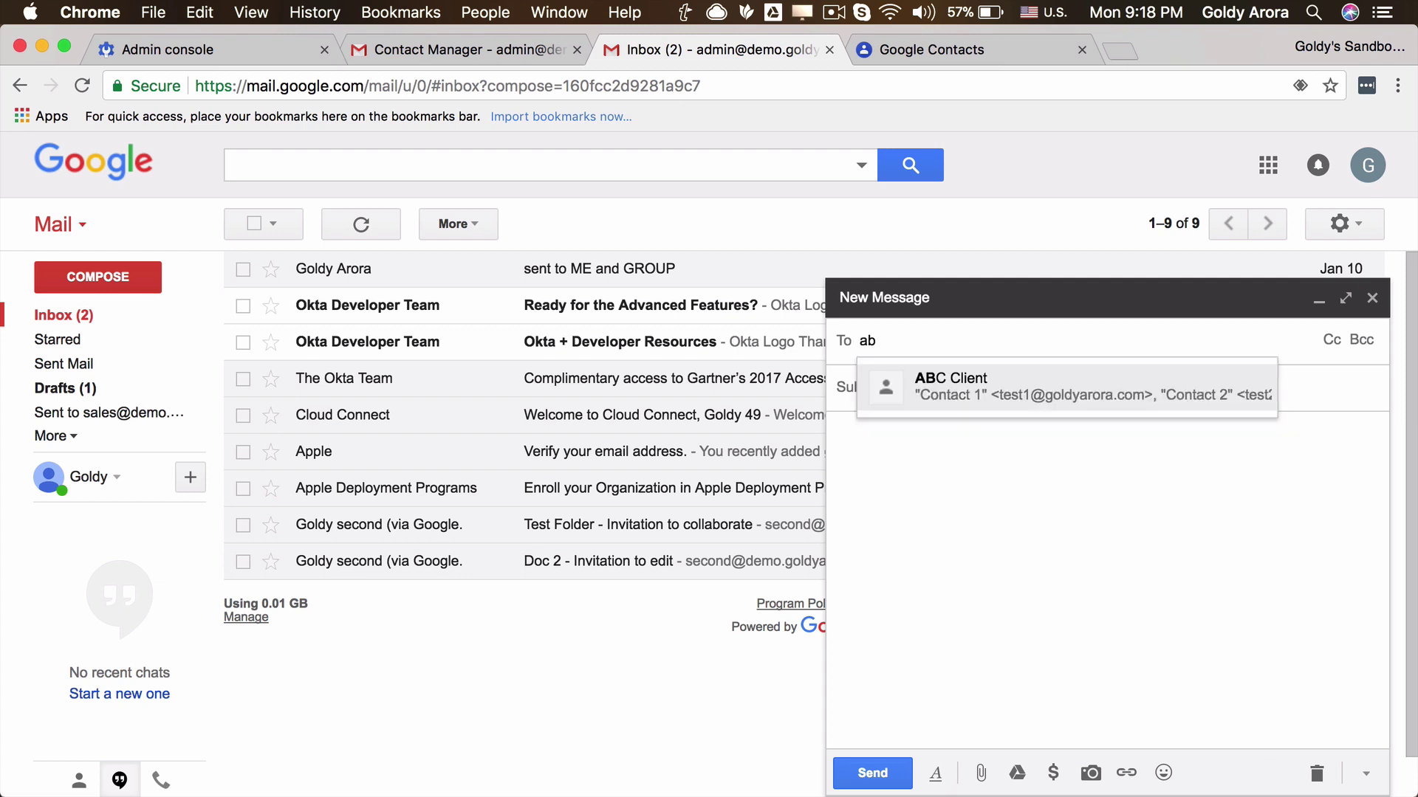
click(973, 388)
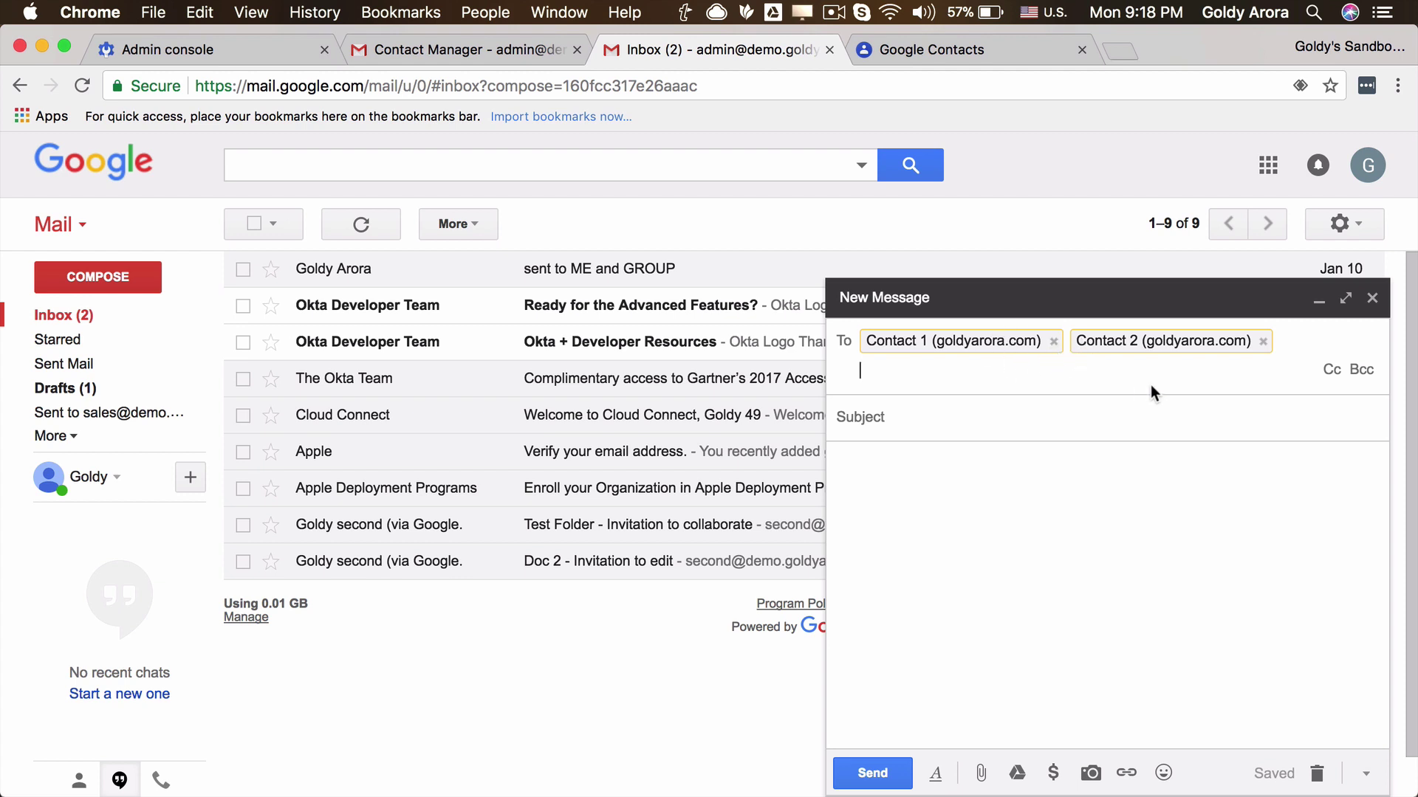
Add a Cc line and choose the Internal group from 'inter', copying Internal 1 and Internal 2.
click(1332, 370)
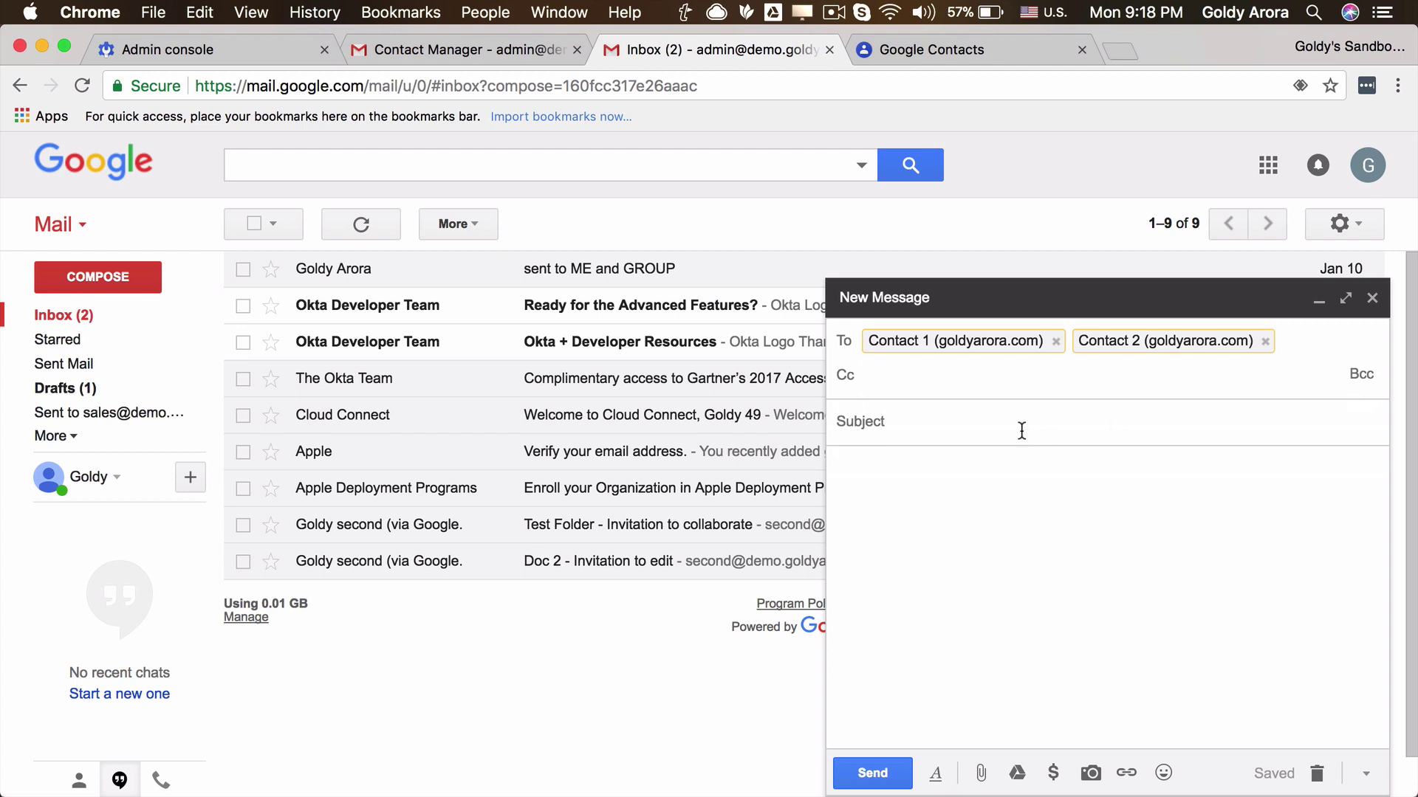
text(inter)
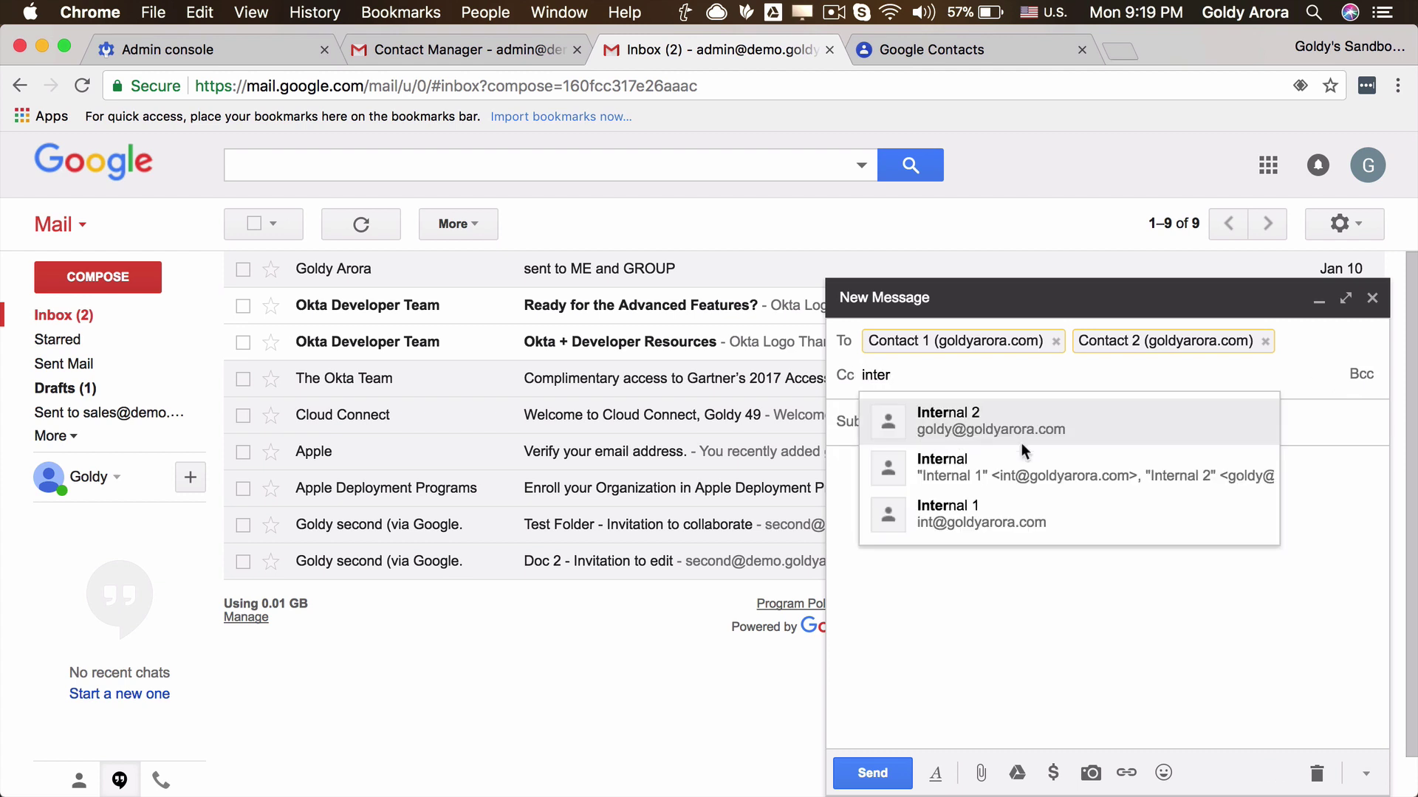
click(974, 465)
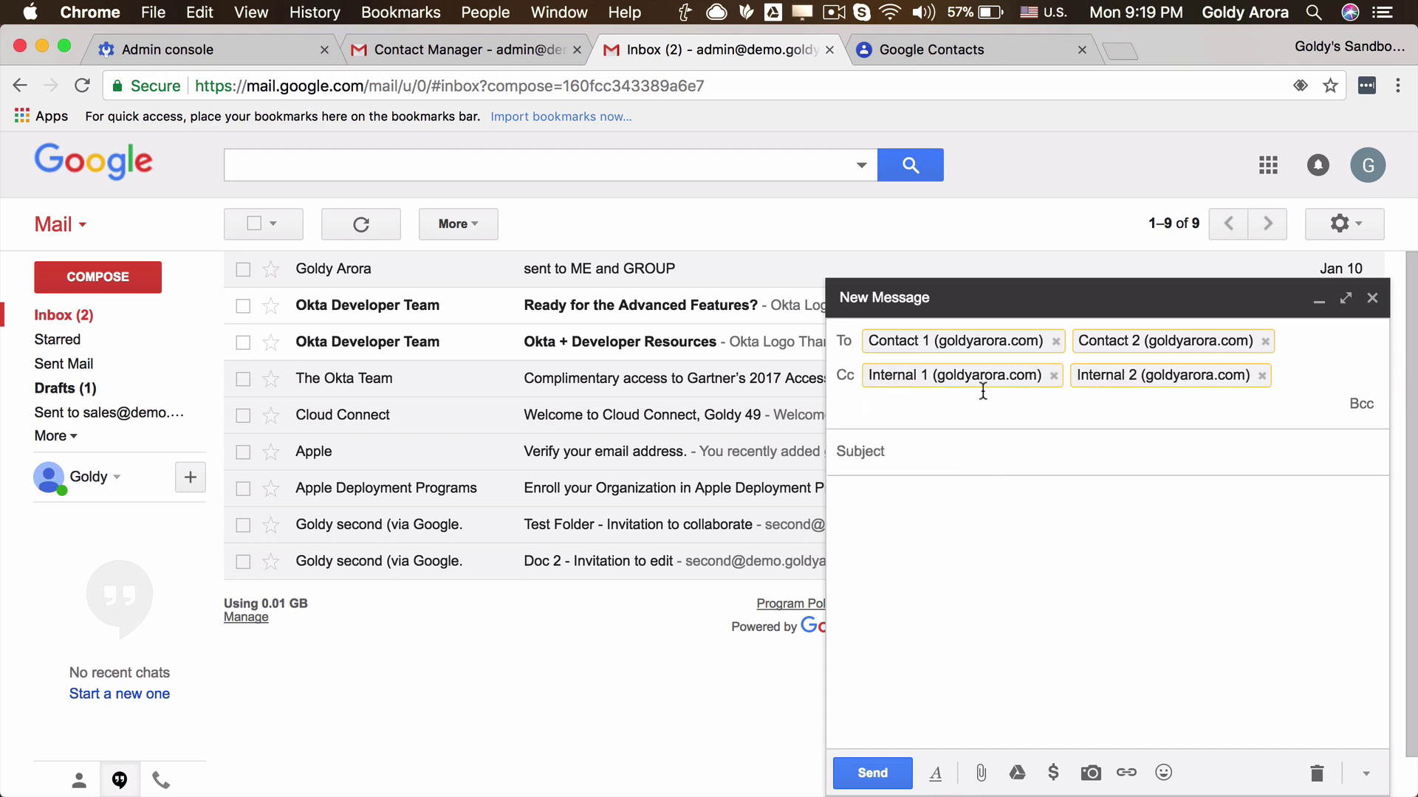